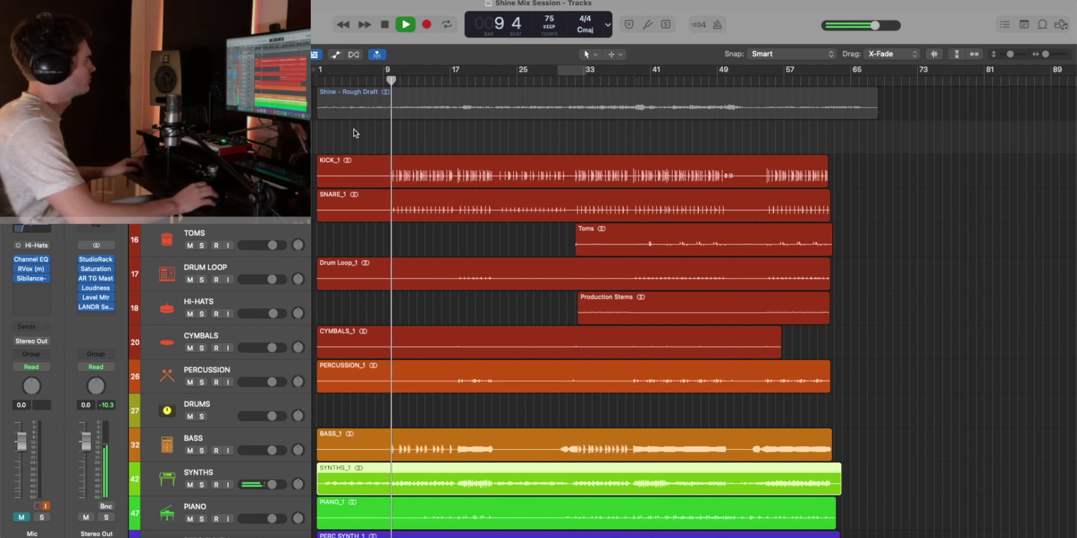
Stop playback, solo the SYNTHS track and audition a marquee selection from about bar 4 to bar 9
key("space")
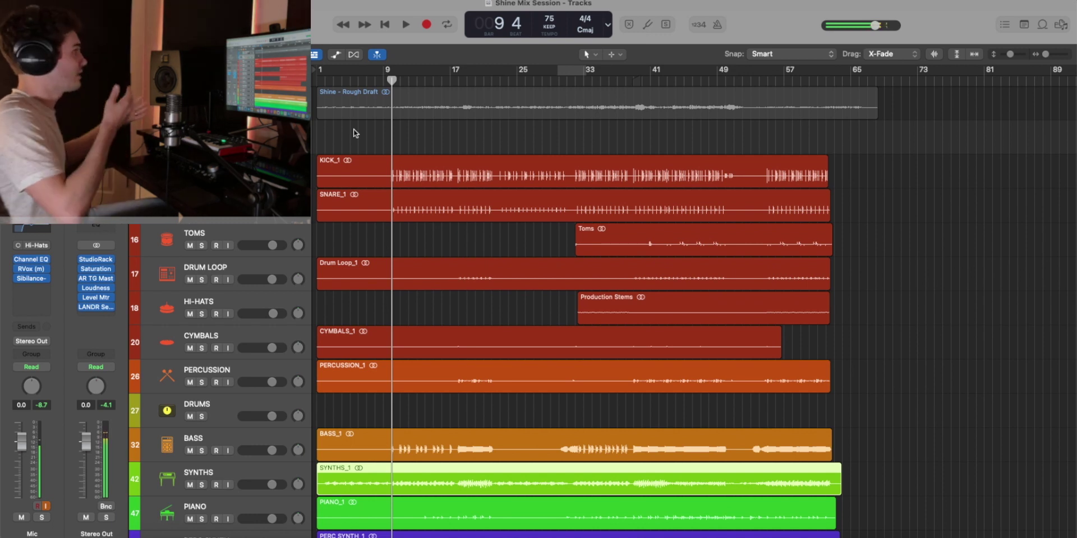
scroll(353, 133, "down", 1)
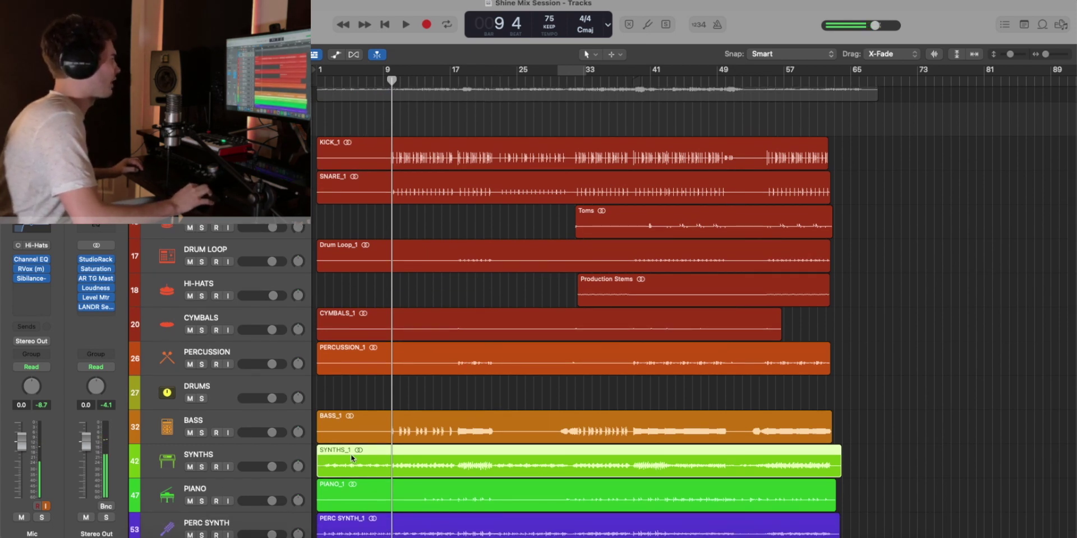
scroll(385, 479, "down", 1)
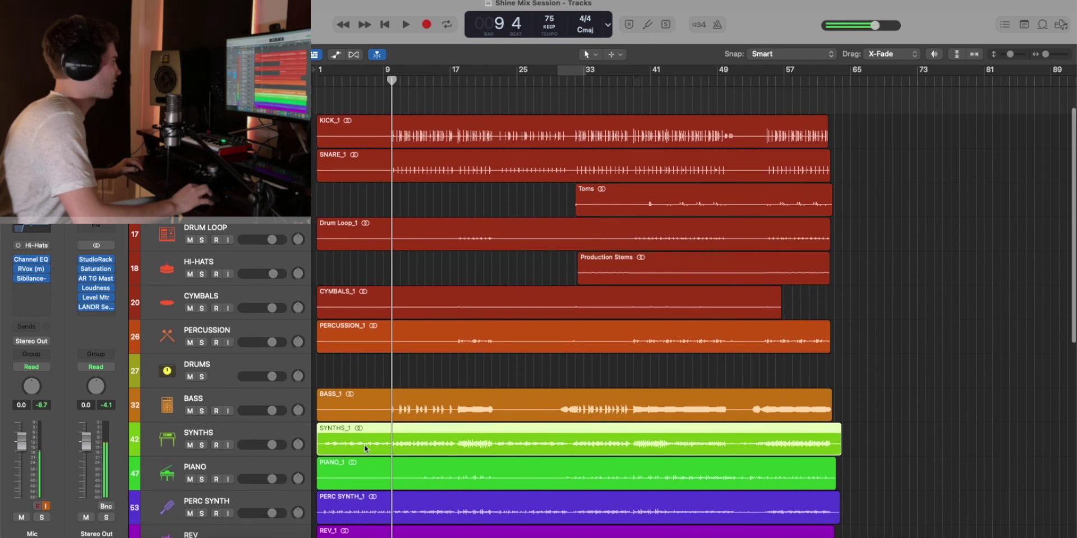
scroll(352, 450, "down", 1)
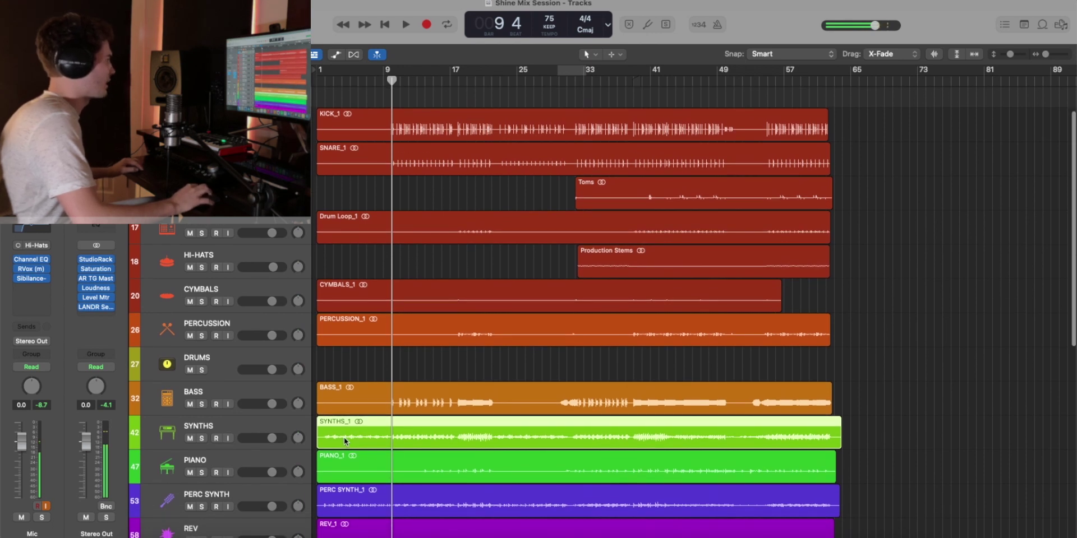
left_click_drag(344, 437, 384, 437)
left_click(202, 438)
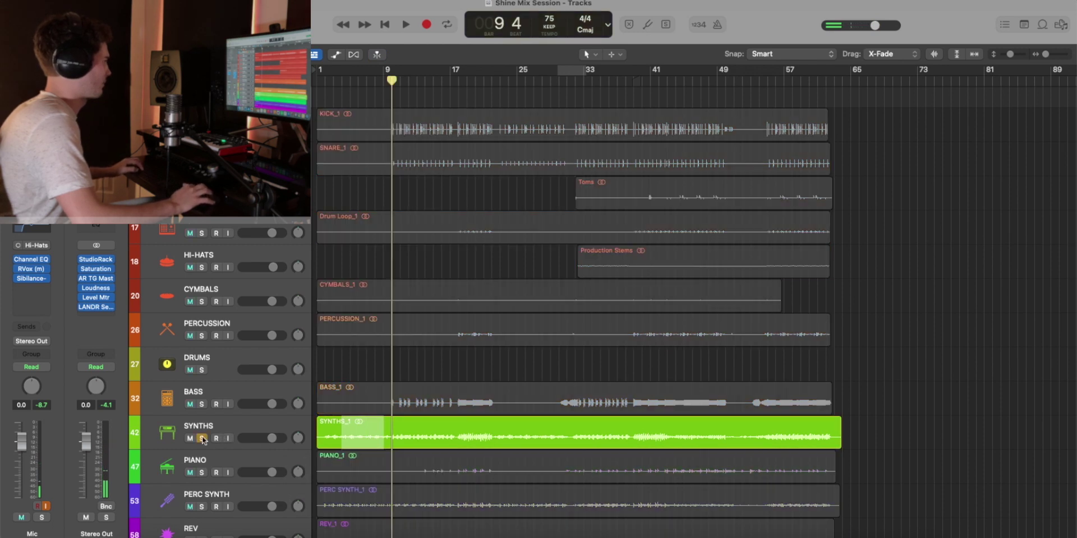
key("space")
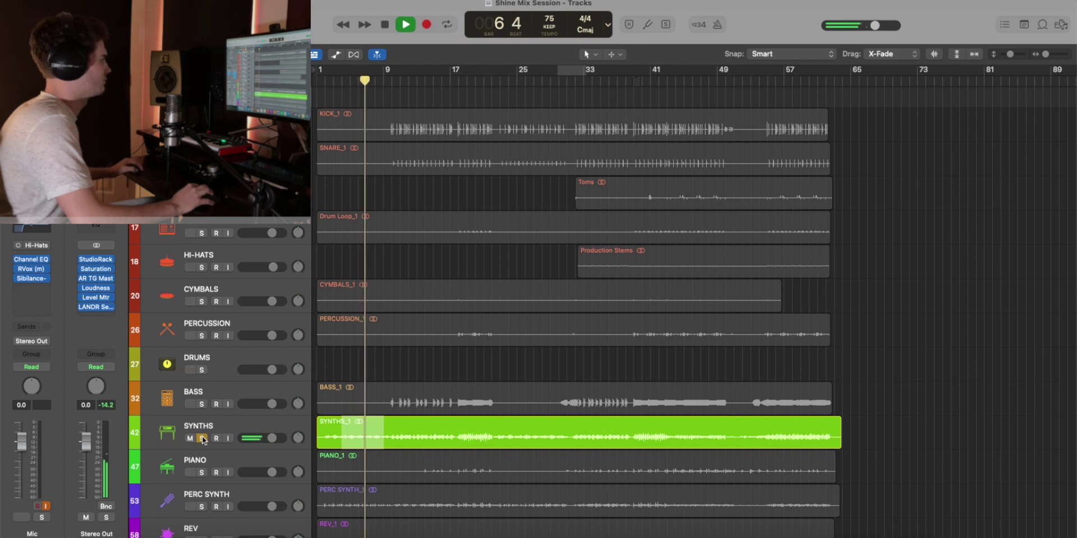
key("space")
Unsolo the SYNTHS track, clear the marquee selection and play the full mix from bar 6 to bar 14
left_click(202, 438)
left_click(396, 437)
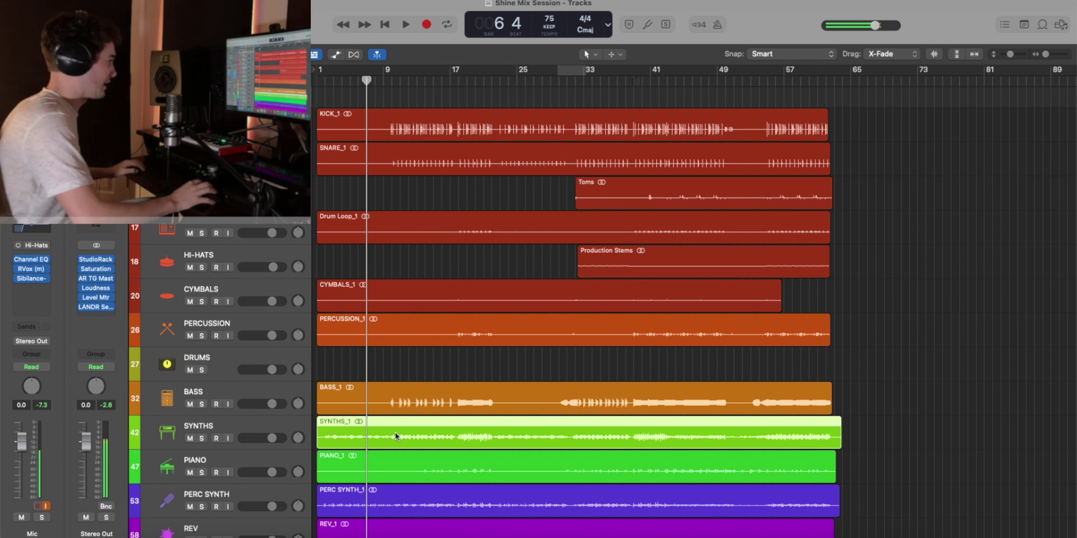
key("space")
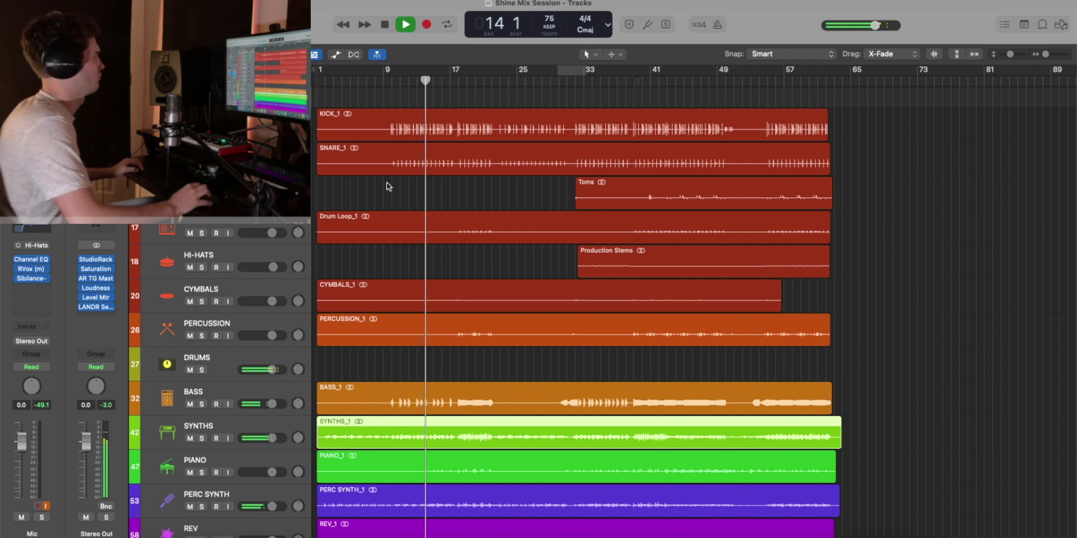
key("space")
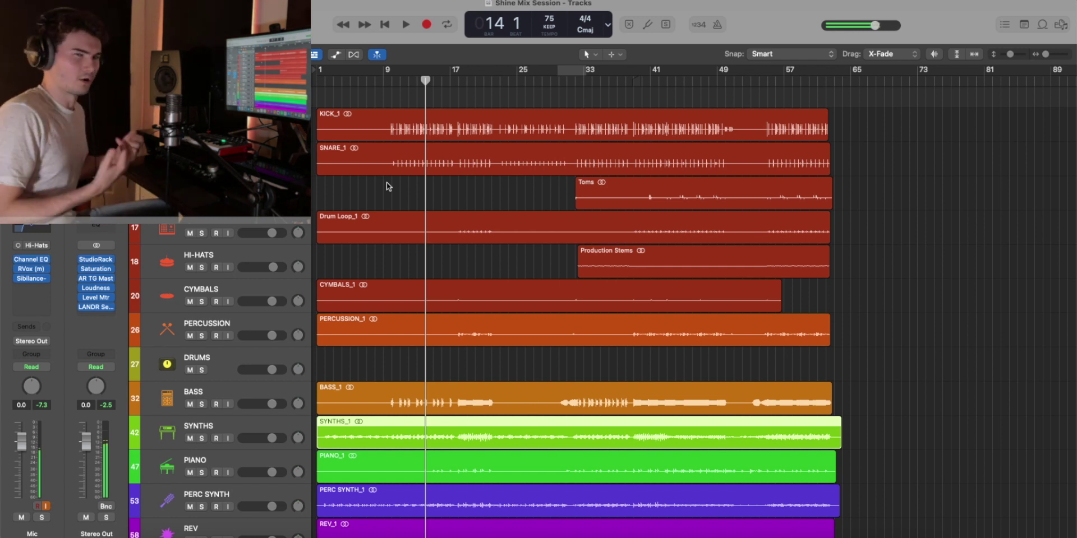
Audition the DRUMS and BASS tracks soloed together from bar 9, then turn off both solos and clear the selection
scroll(386, 182, "down", 2)
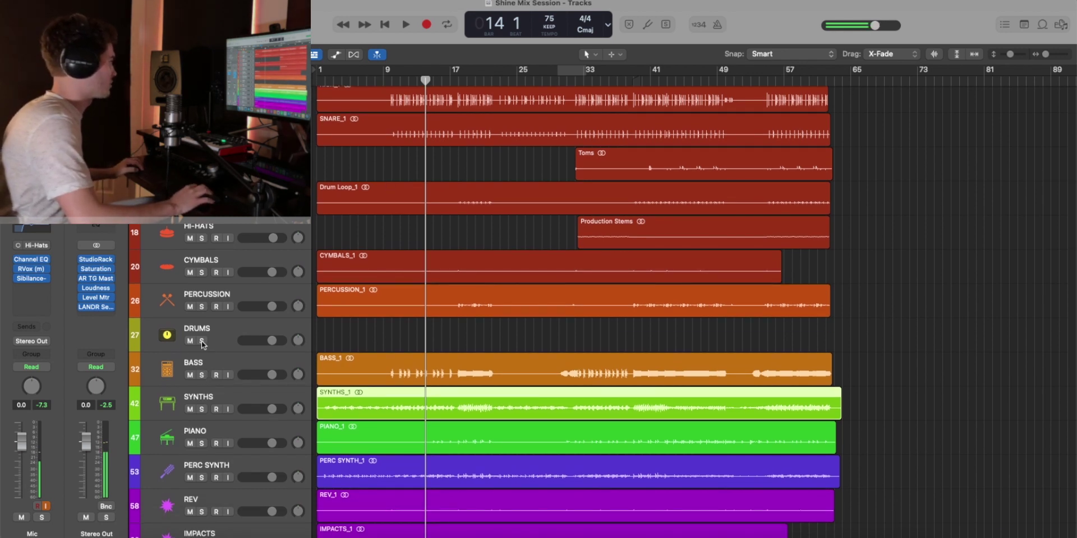
left_click_drag(203, 341, 201, 375)
key("space")
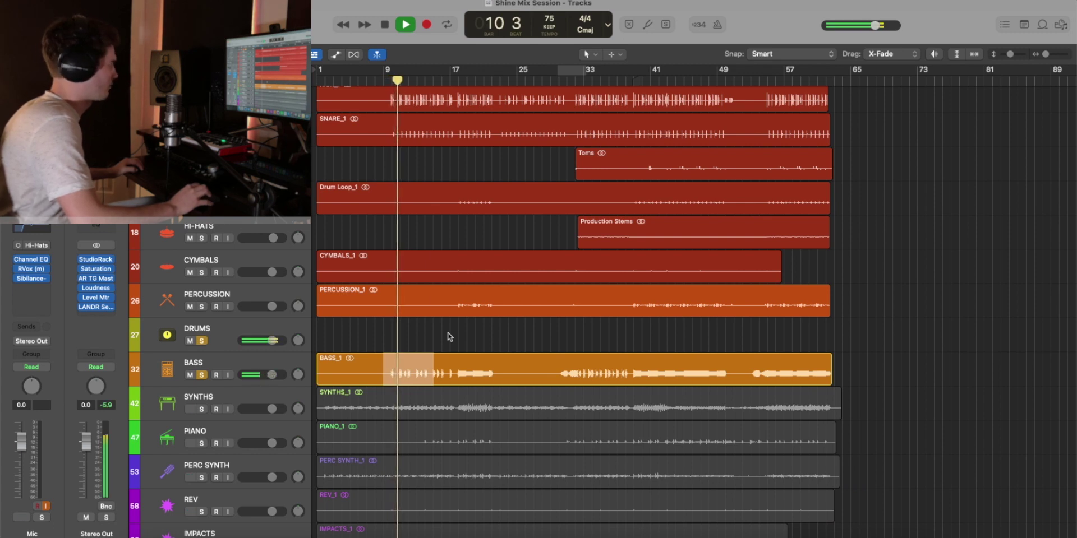
key("super+Right")
key("super+Right")
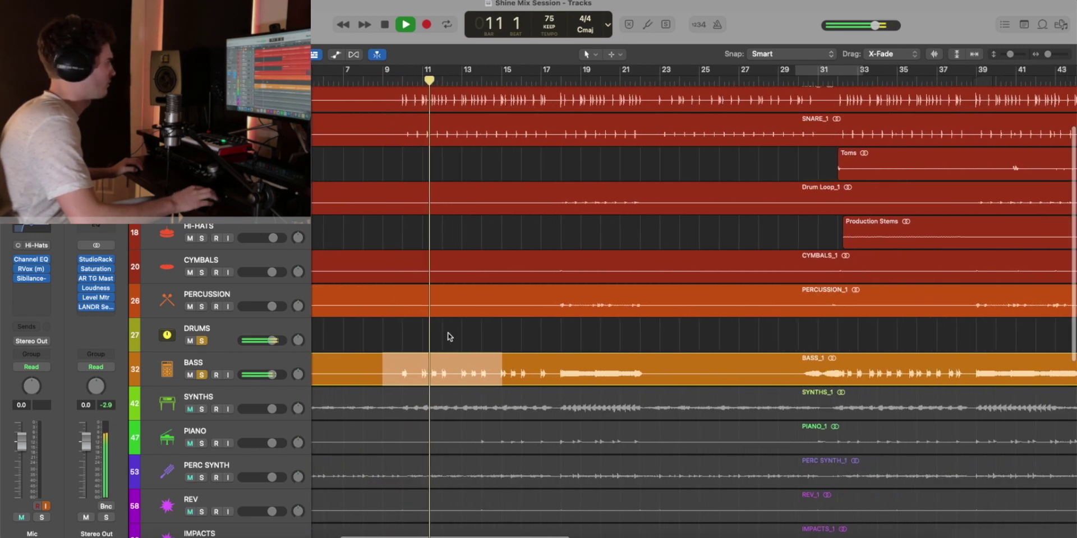
scroll(450, 343, "up", 1)
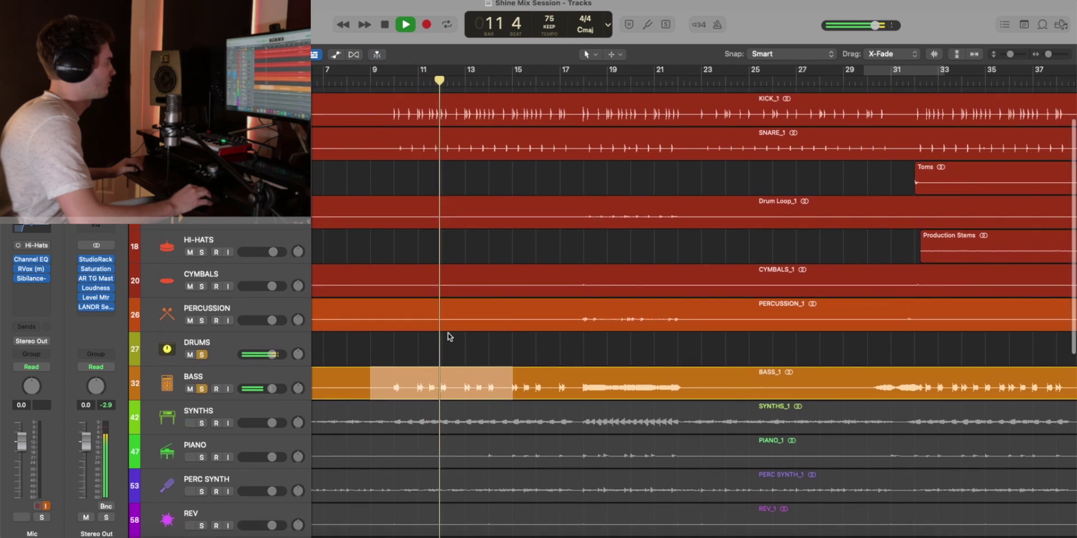
key("space")
left_click(423, 360)
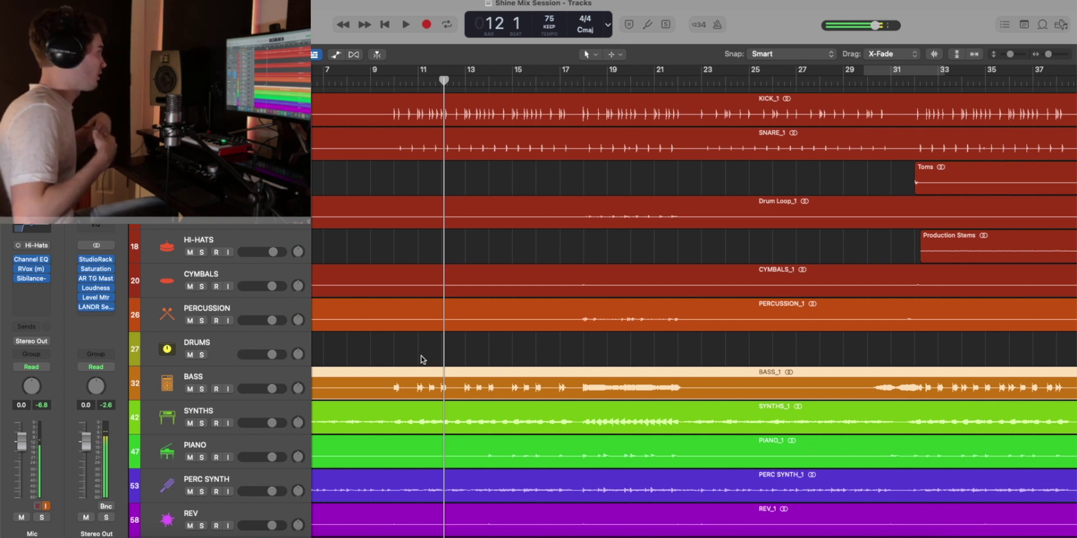
Solo the VOX FX track and audition a marquee selection from about bar 10 to bar 14
scroll(423, 360, "down", 1)
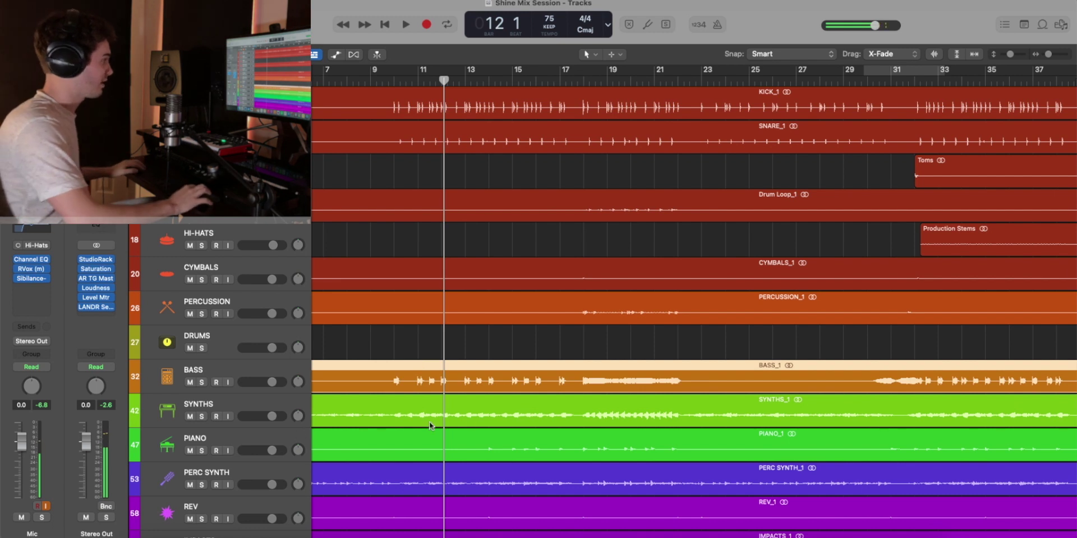
scroll(489, 413, "down", 3)
scroll(488, 414, "down", 5)
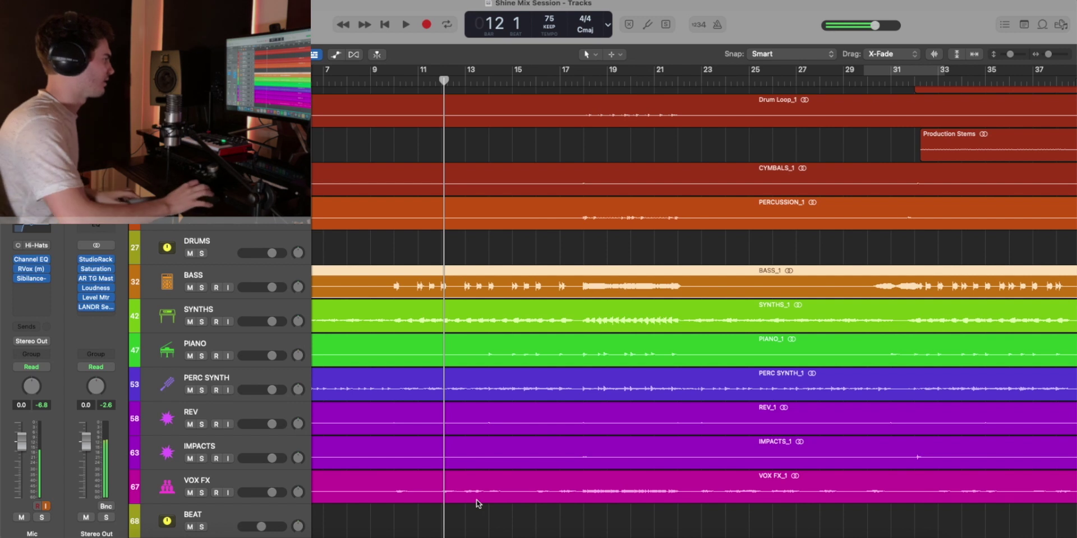
scroll(477, 503, "down", 1)
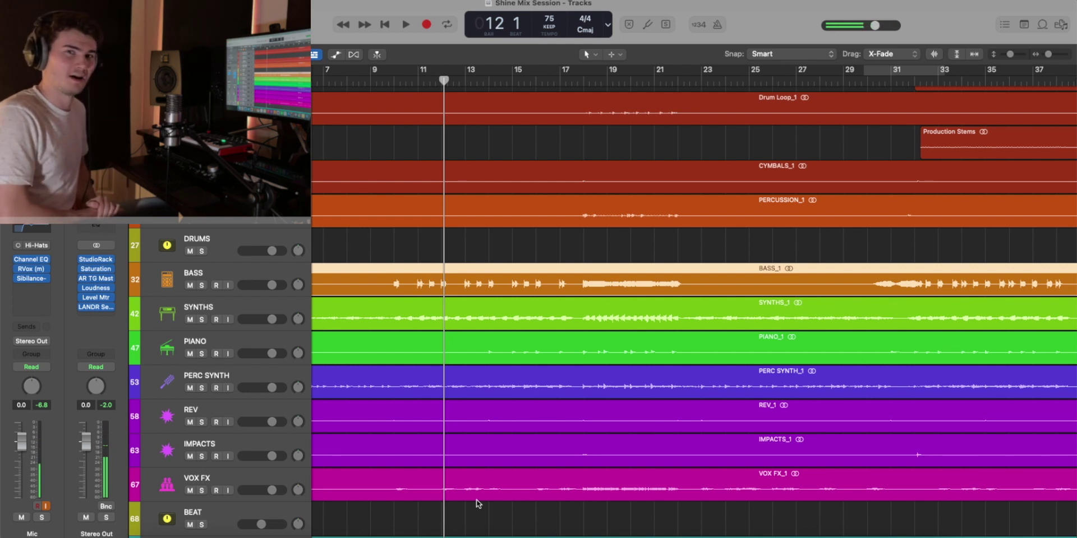
scroll(477, 503, "down", 3)
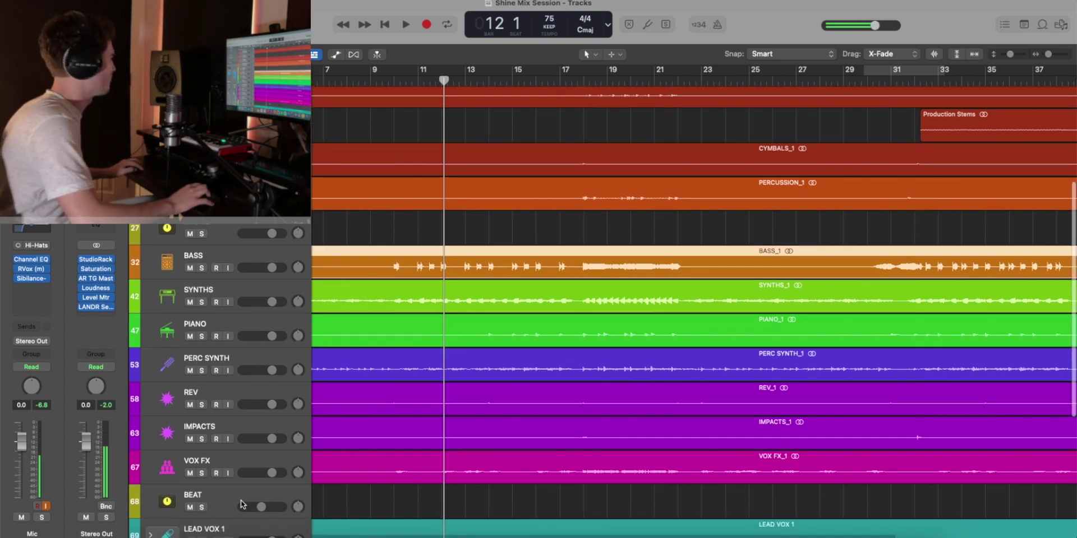
left_click(201, 473)
left_click_drag(394, 474, 500, 474)
key("space")
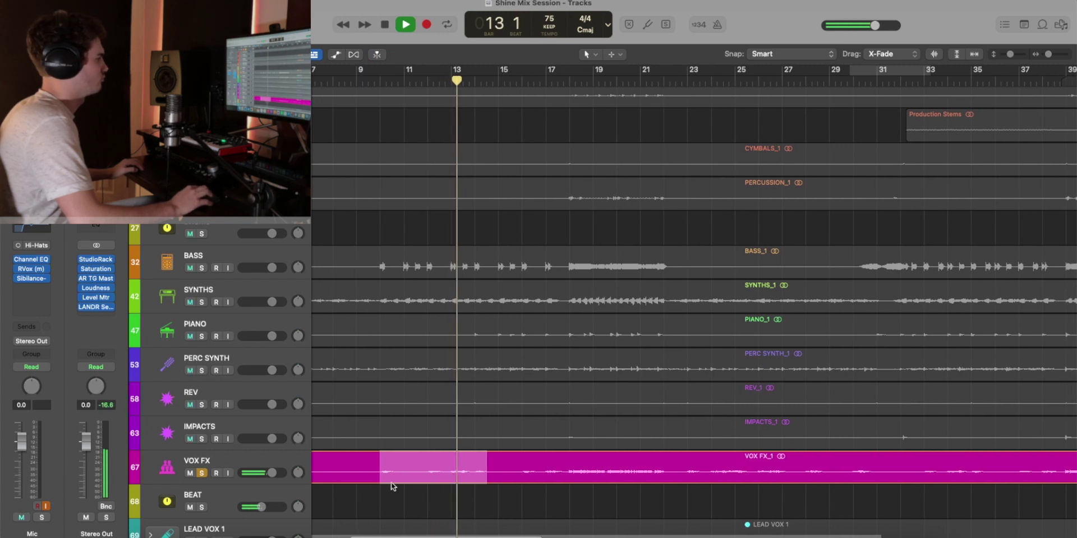
scroll(370, 485, "up", 1)
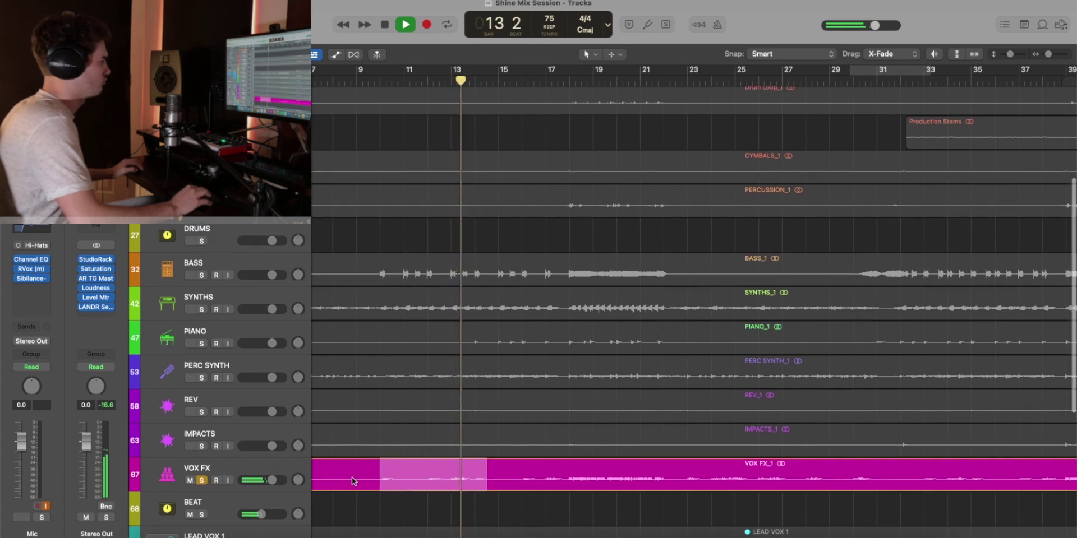
Unsolo the VOX FX track, clear the selection and play the full mix from bar 13 to bar 17
left_click(202, 481)
left_click(498, 481)
scroll(478, 302, "up", 3)
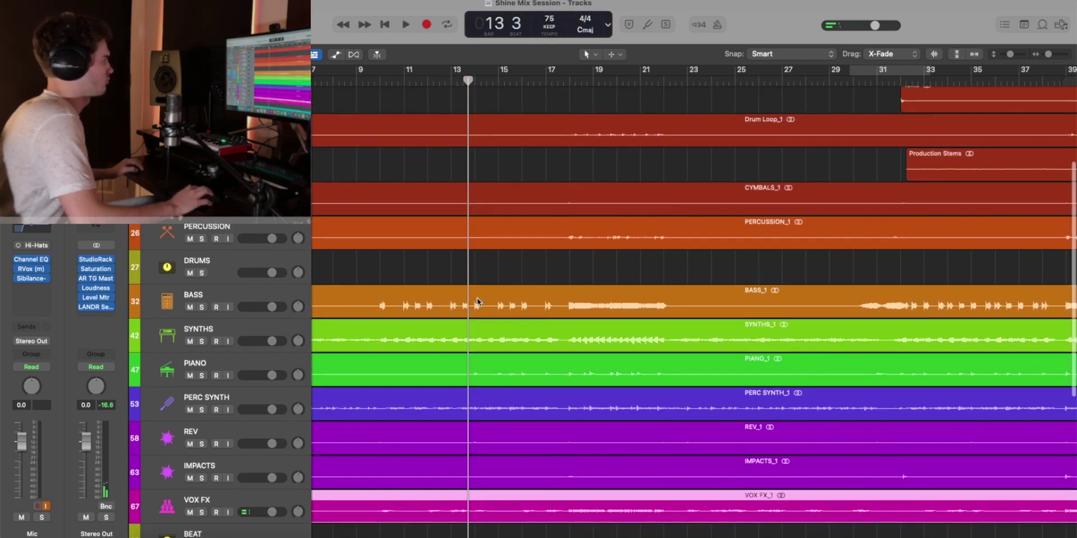
scroll(477, 303, "up", 10)
key("space")
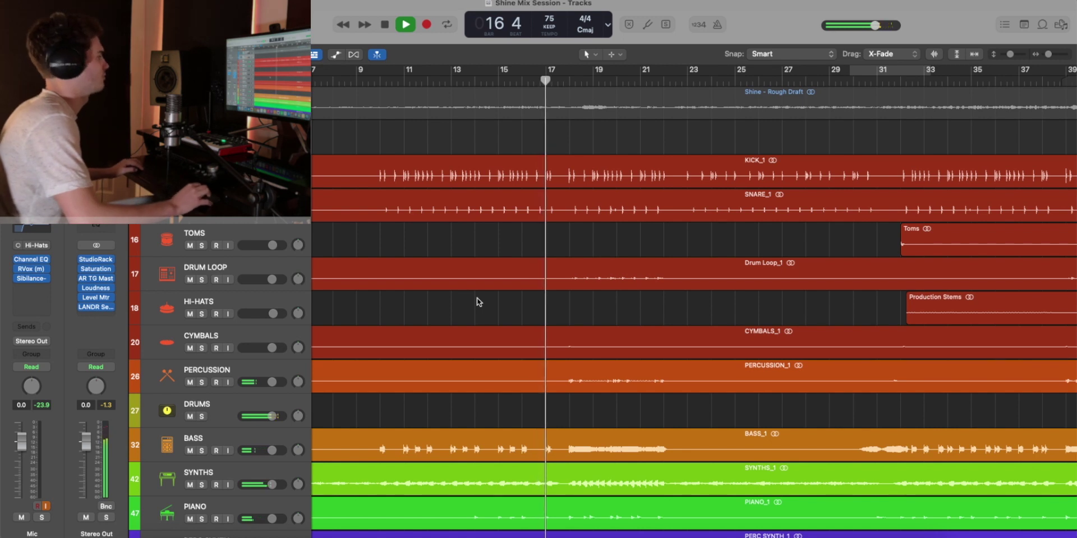
scroll(476, 302, "down", 1)
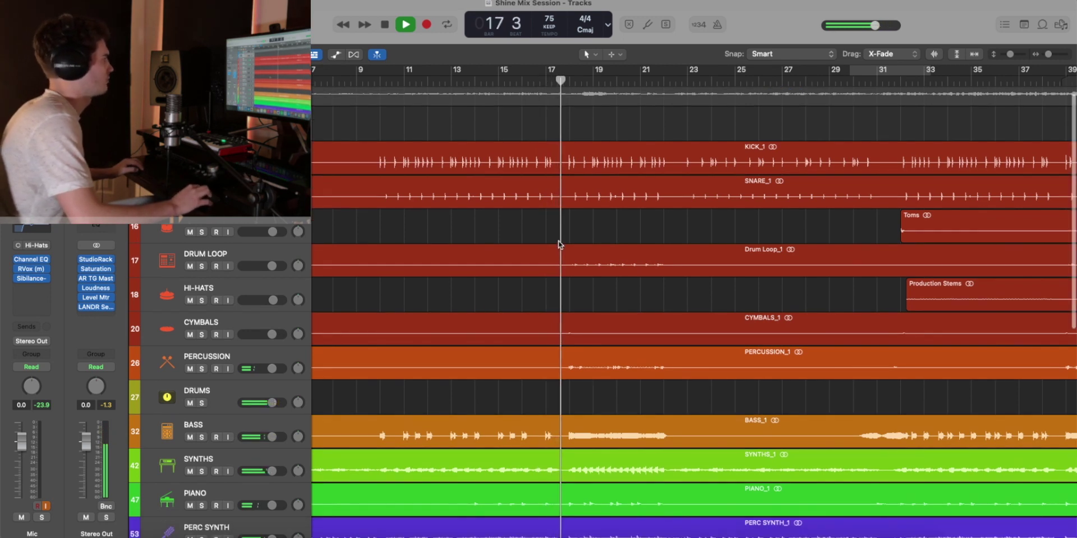
key("space")
Audition the PERC SYNTH track in solo over a marquee selection from bar 14 to bar 17 beat 4, and turn the solo off
scroll(575, 230, "down", 5)
scroll(578, 232, "down", 4)
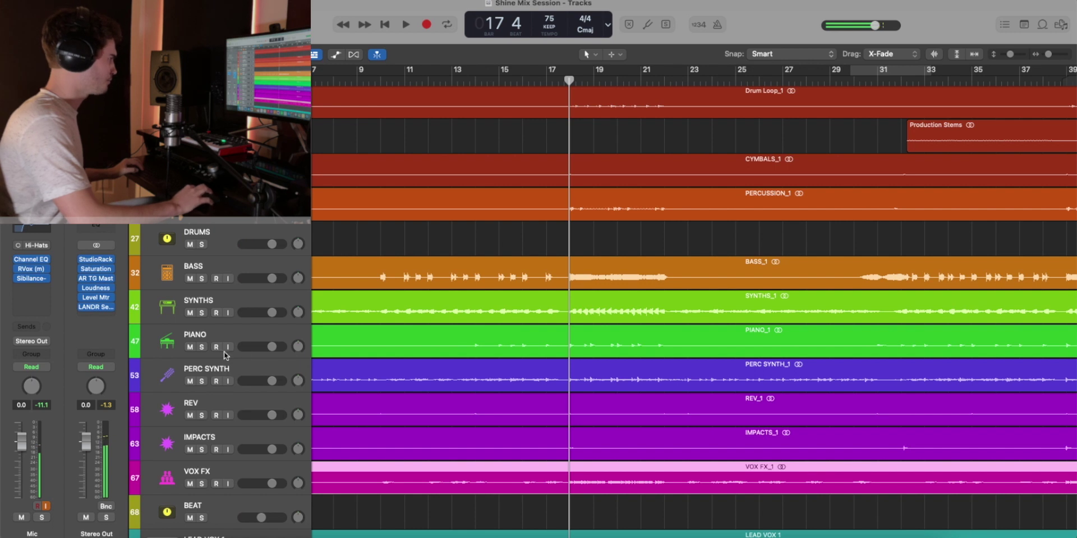
scroll(259, 446, "up", 1)
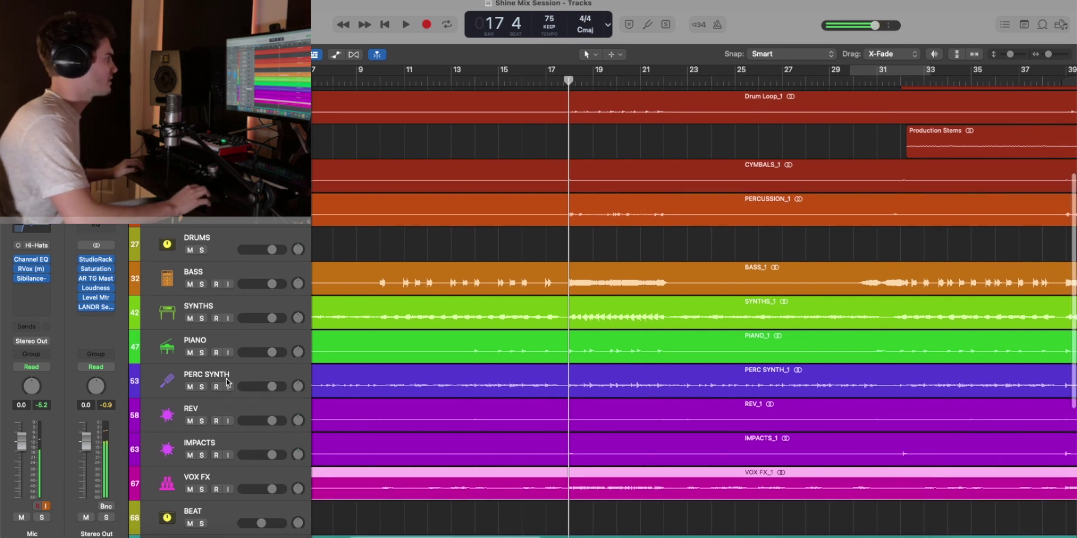
scroll(189, 395, "down", 1)
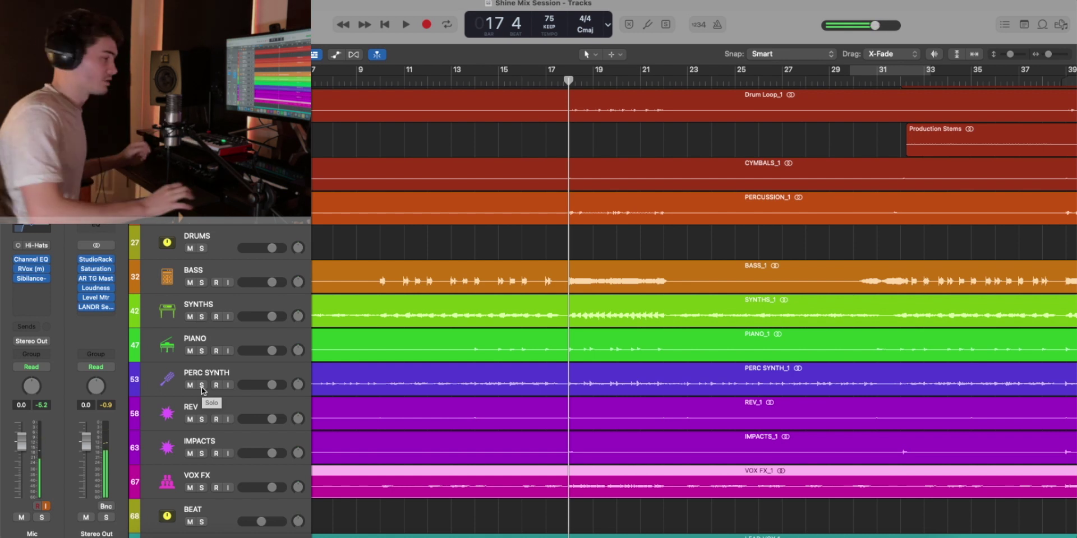
scroll(203, 391, "down", 1)
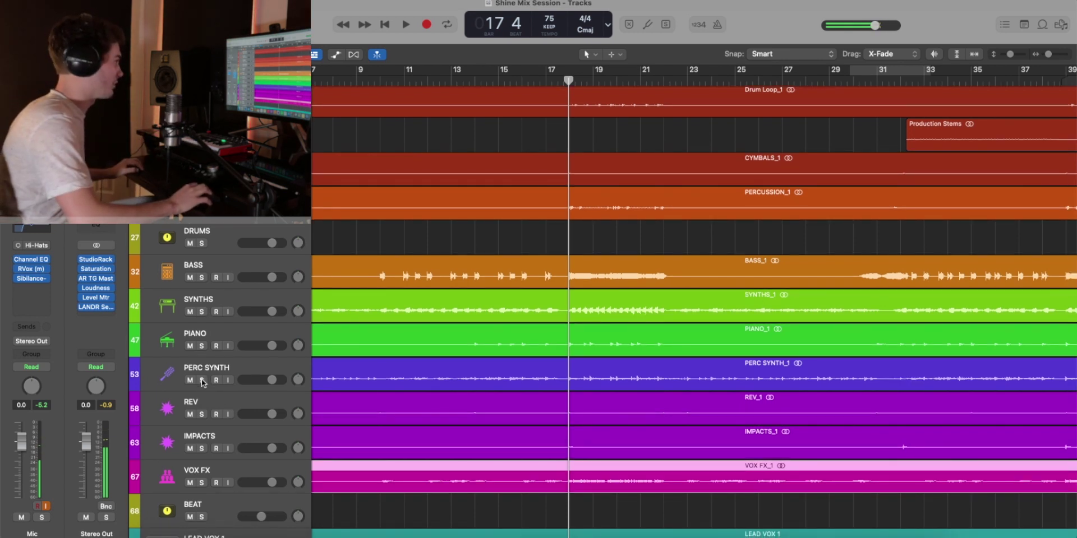
left_click(202, 381)
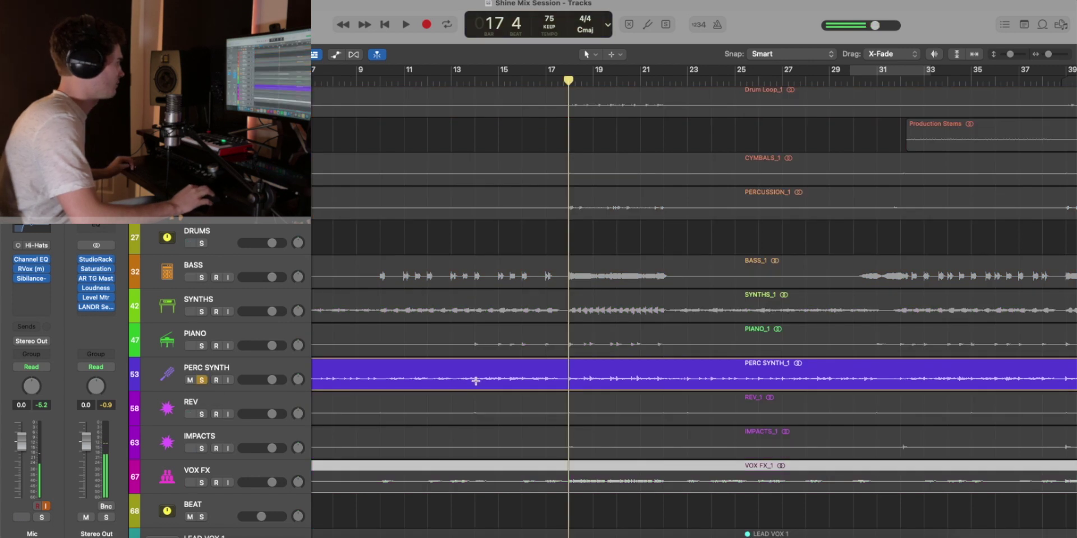
left_click_drag(474, 379, 560, 381)
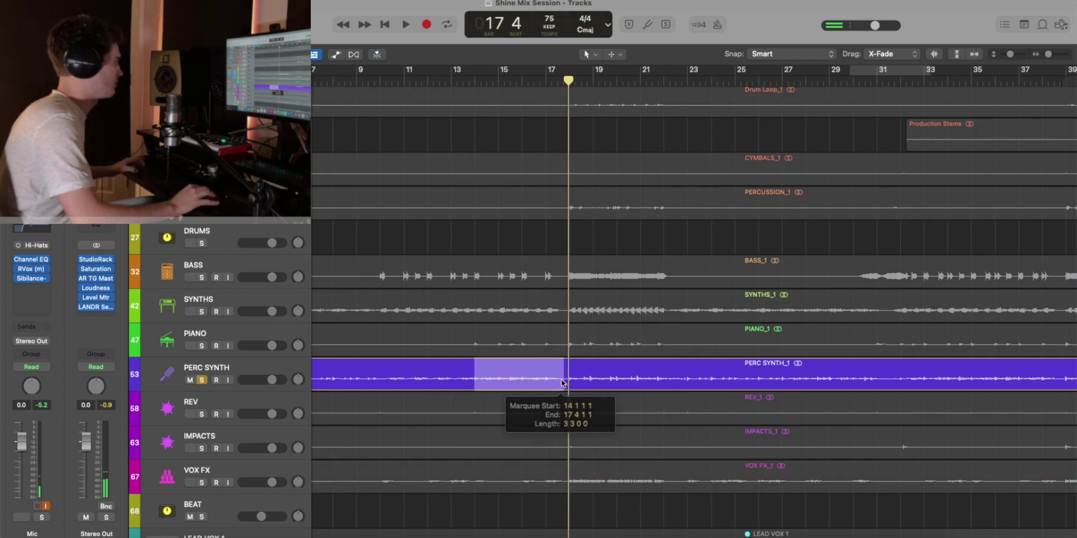
key("space")
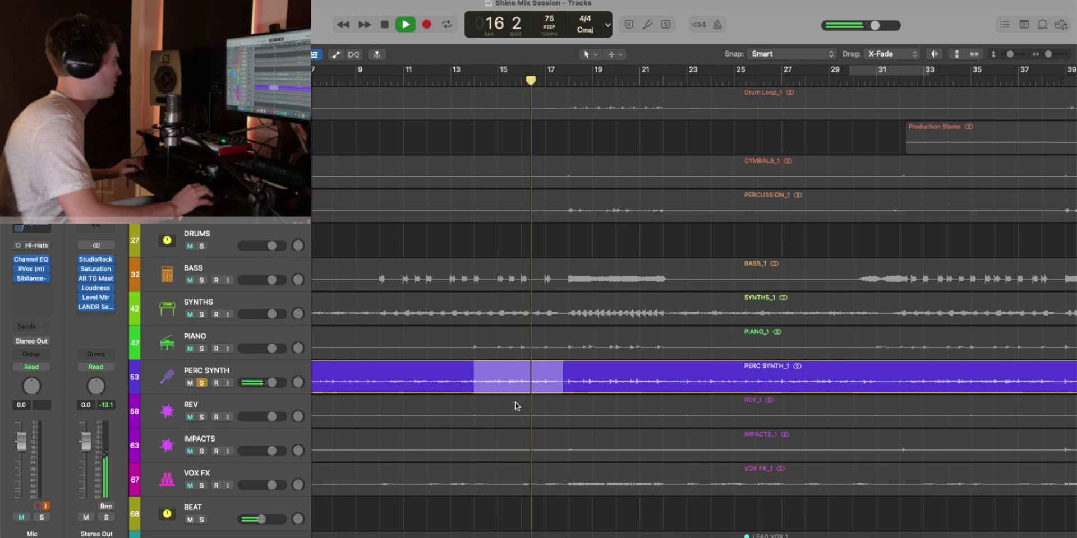
scroll(516, 406, "up", 2)
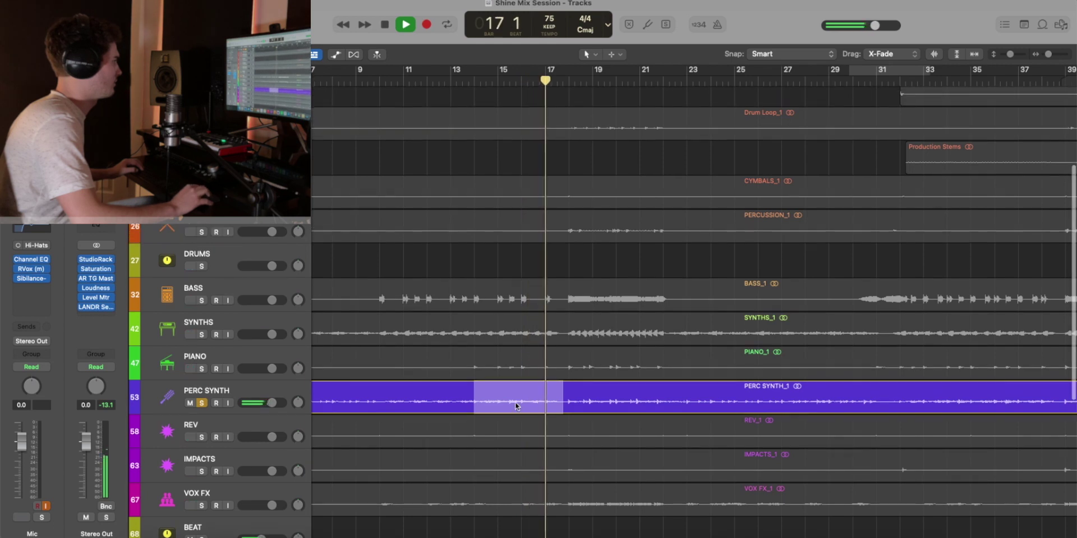
key("space")
left_click(201, 403)
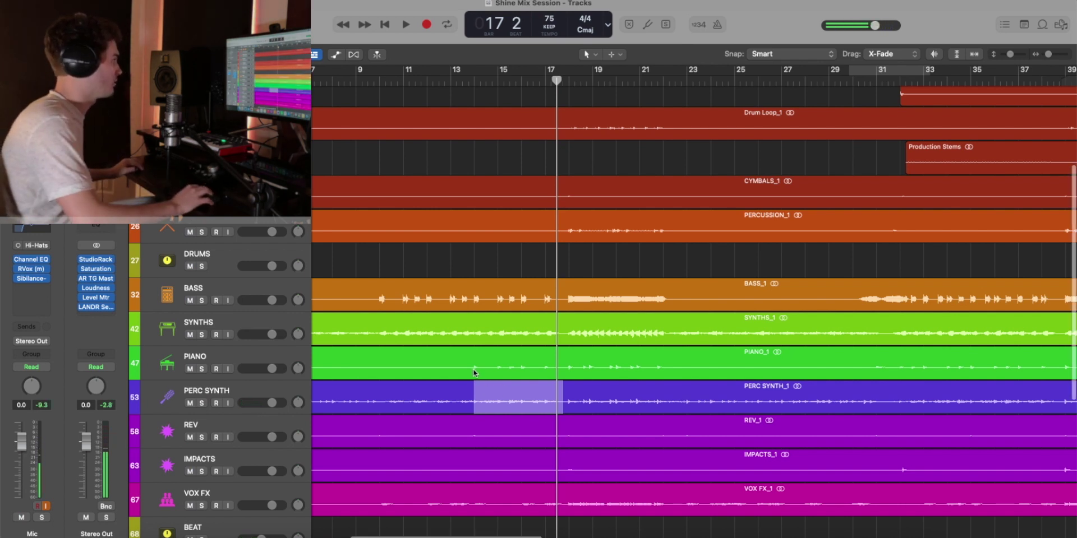
Solo the PIANO track and audition a marquee selection from about bar 14 to bar 17
left_click_drag(474, 369, 550, 373)
key("s")
key("space")
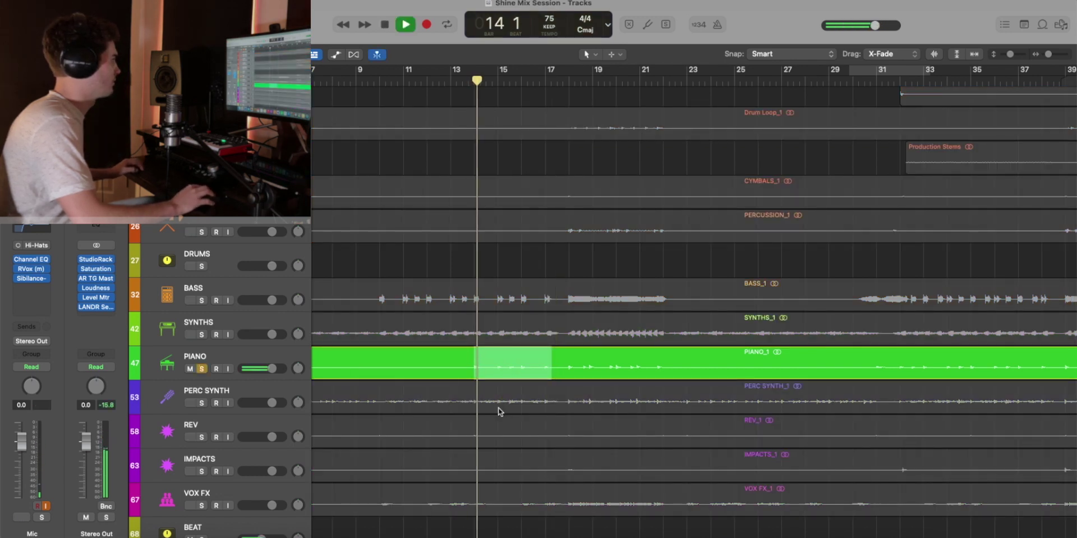
scroll(499, 410, "up", 1)
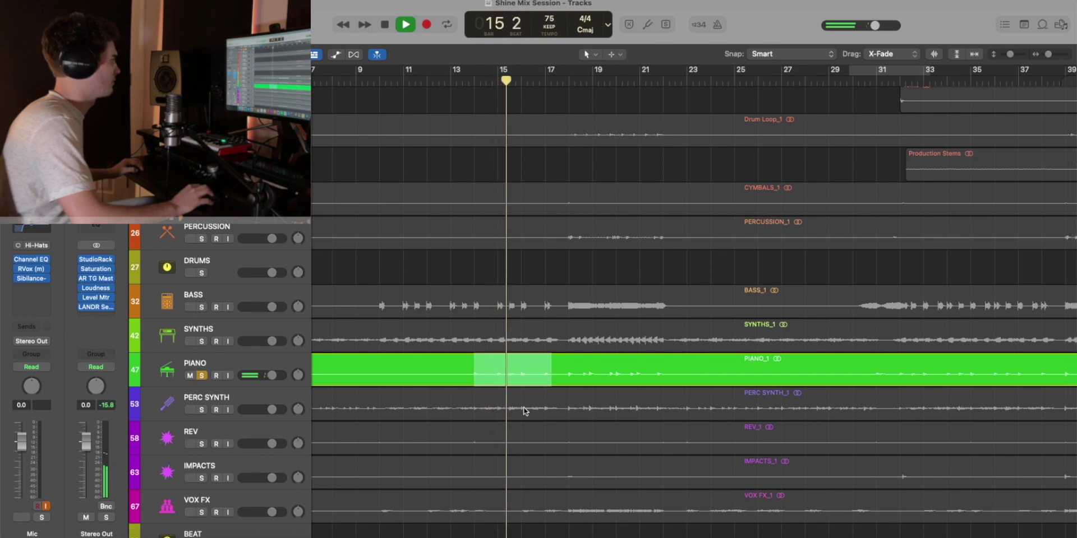
key("space")
Unsolo the PIANO track, clear its selection and play the full mix from bar 15
left_click(202, 375)
left_click(446, 369)
key("space")
scroll(509, 414, "up", 1)
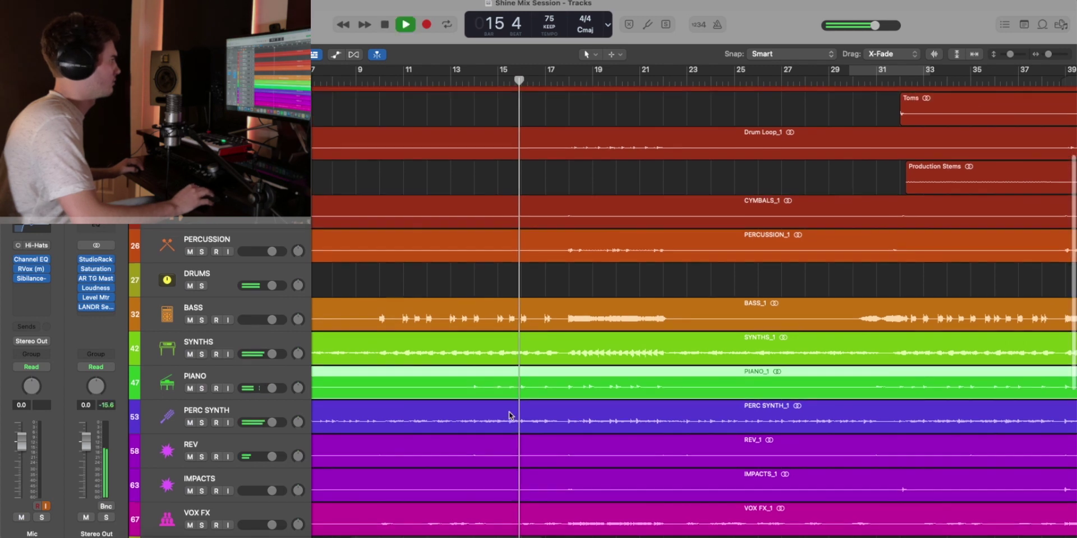
Play the full mix on through bar 21 and stop playback at bar 22
scroll(509, 415, "up", 4)
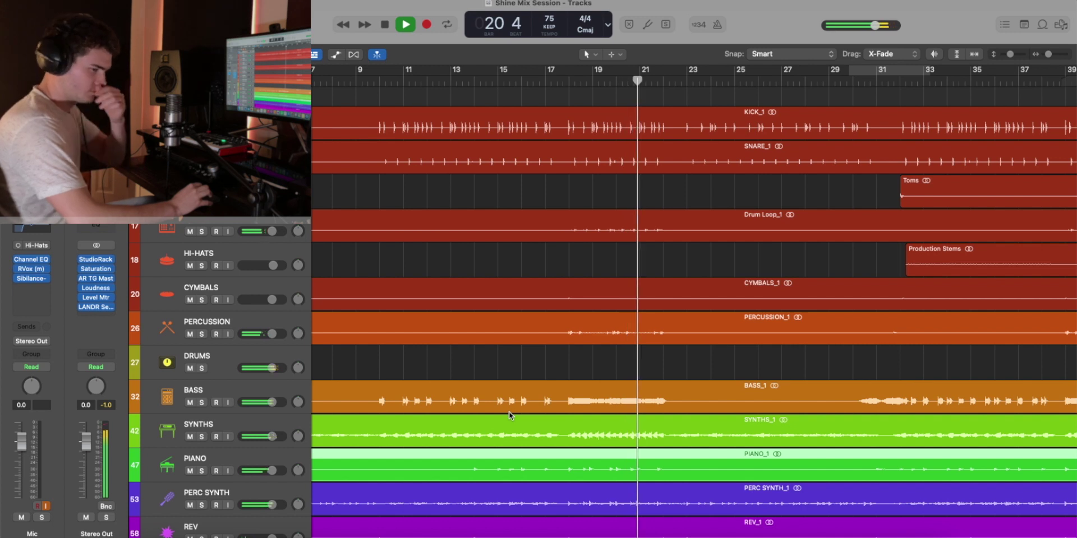
scroll(509, 415, "right", 2)
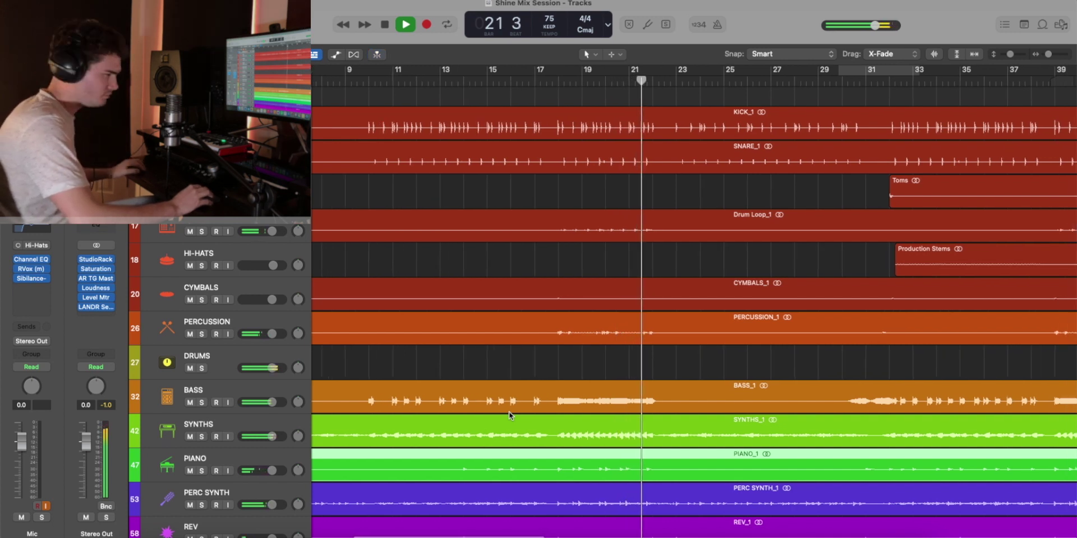
scroll(509, 415, "right", 2)
key("space")
Audition the DRUMS track in solo from bar 18 to bar 20, and turn the solo off
scroll(590, 299, "up", 1)
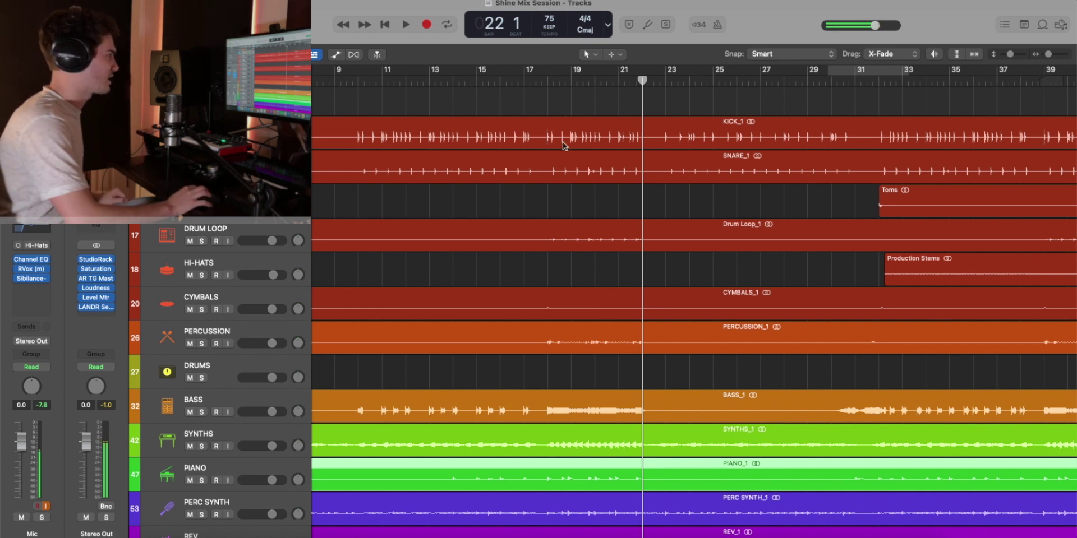
scroll(541, 105, "up", 1)
scroll(541, 105, "right", 1)
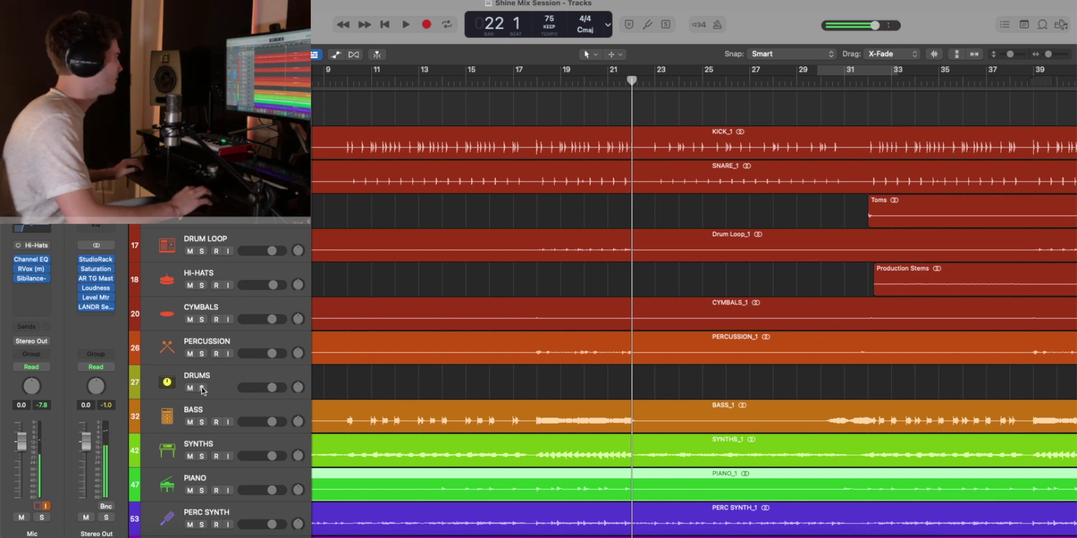
left_click(201, 388)
left_click(537, 80)
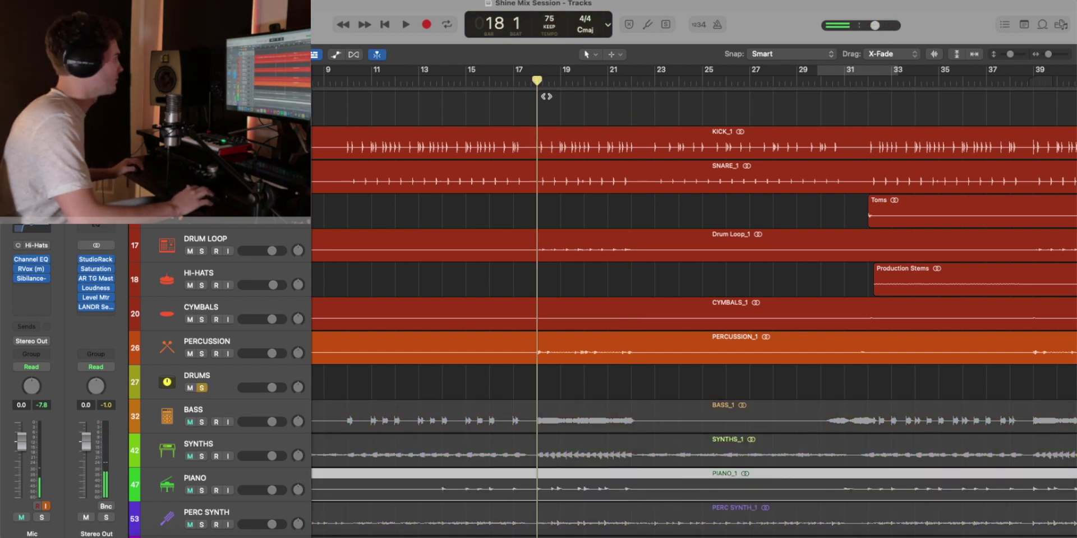
key("space")
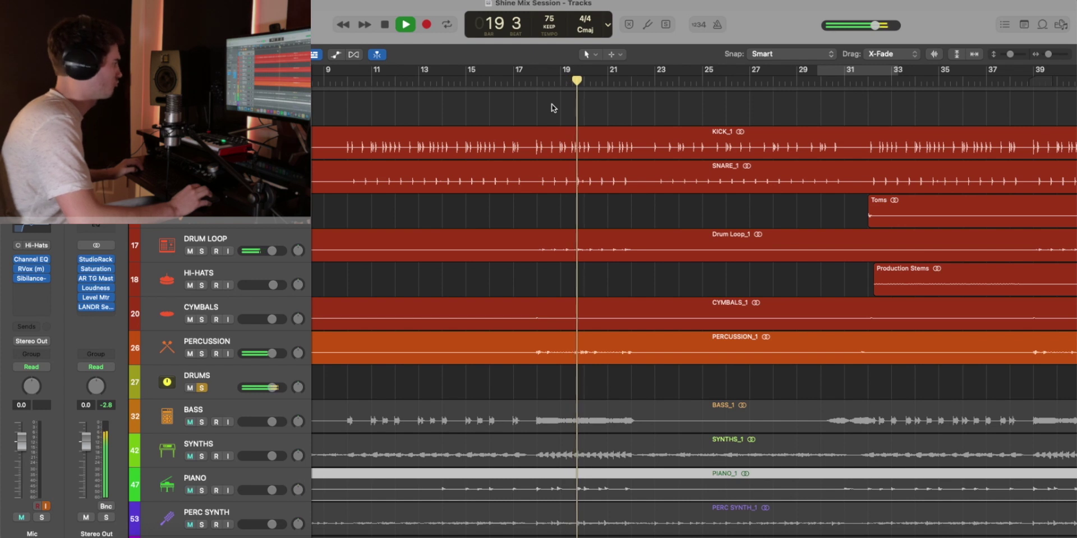
key("space")
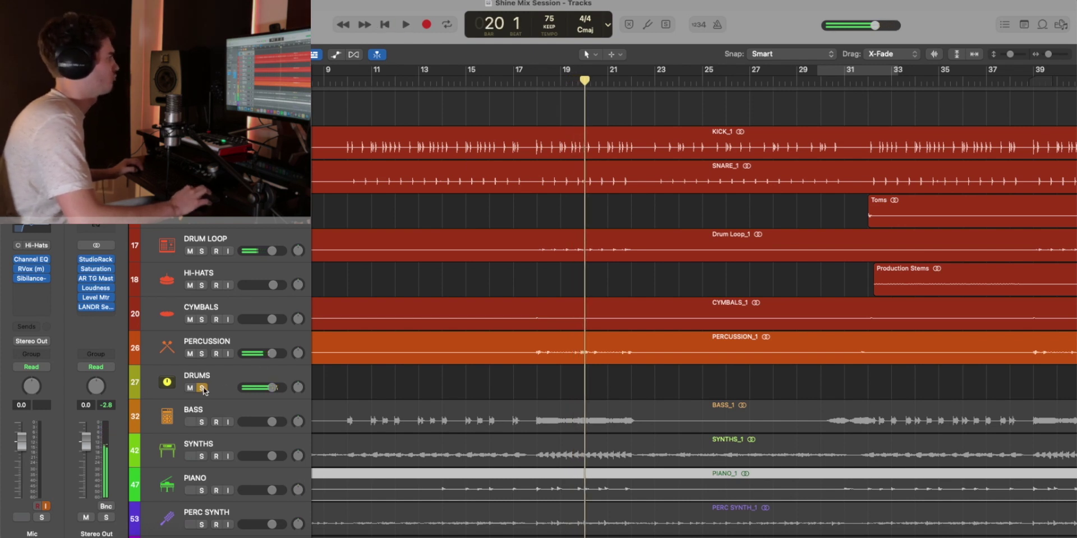
left_click(202, 388)
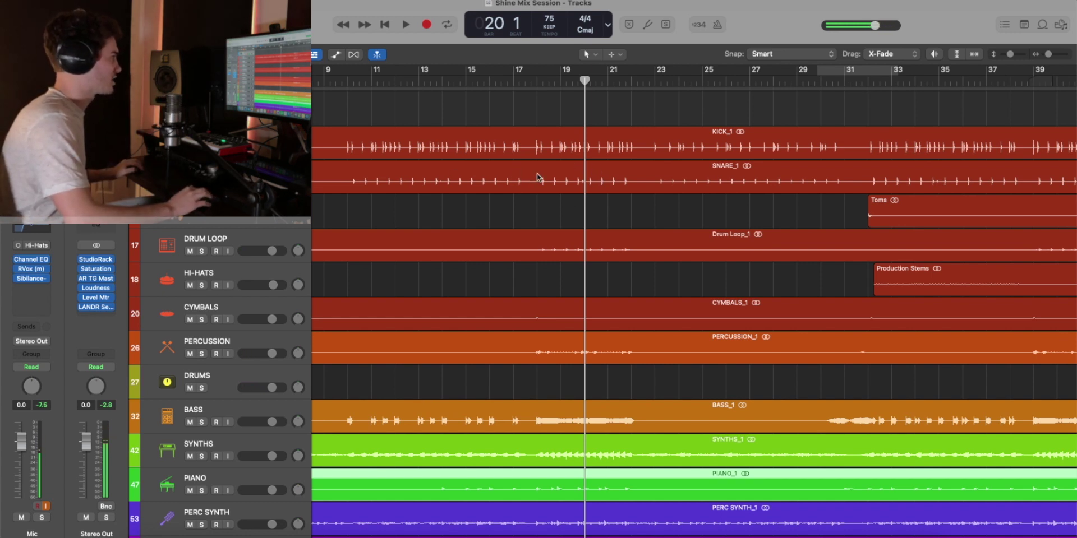
Audition the BASS track in solo from bar 18 to bar 19 beat 4, and turn the solo off
scroll(597, 224, "down", 3)
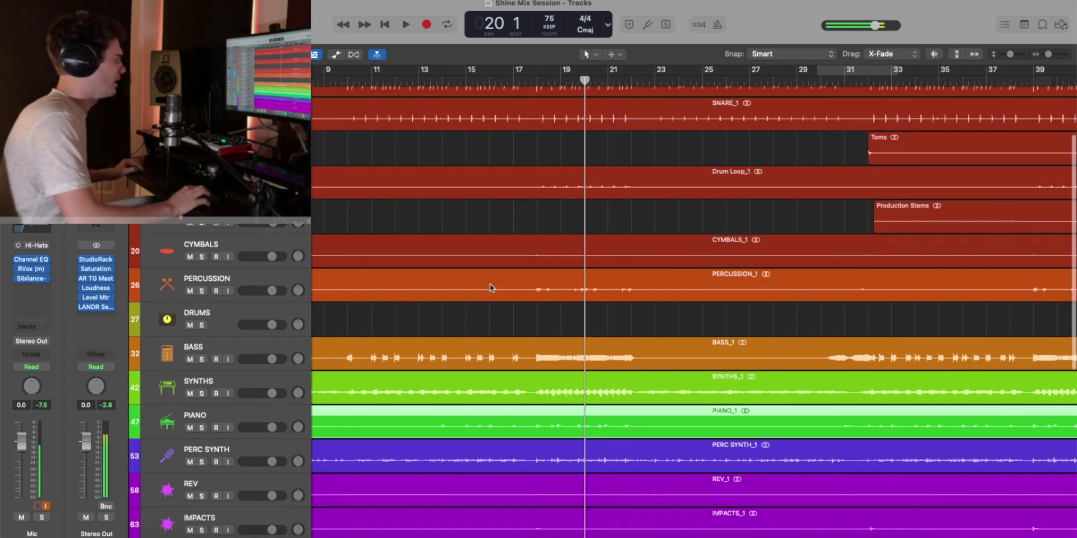
left_click(201, 362)
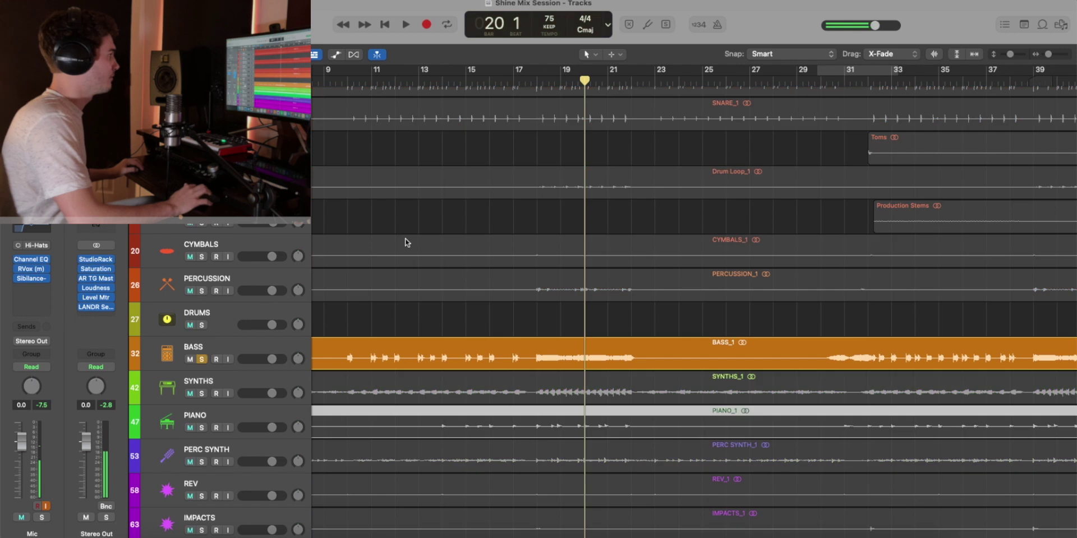
left_click(539, 78)
key("space")
scroll(604, 198, "down", 1)
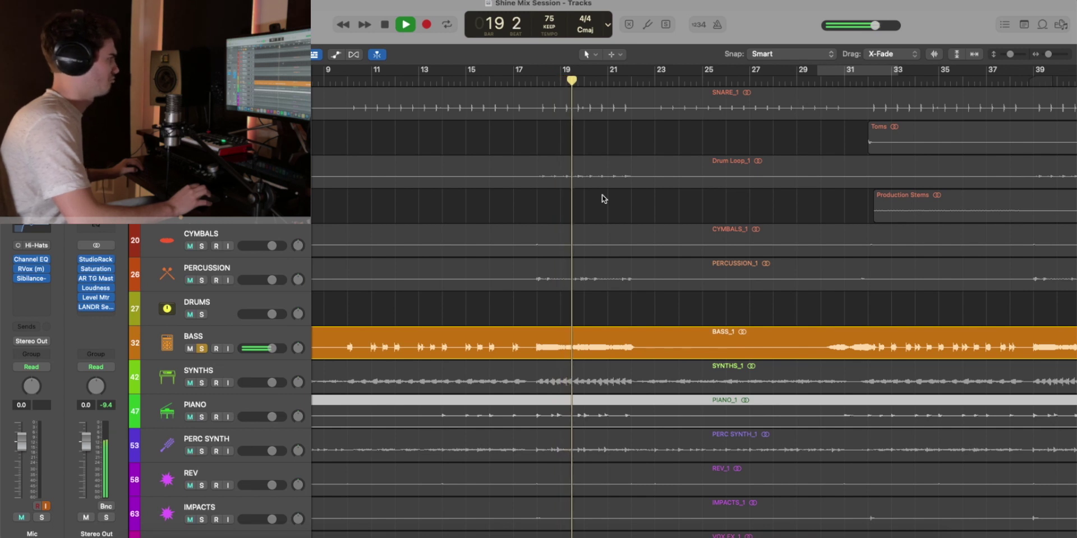
scroll(603, 198, "up", 1)
key("space")
key("s")
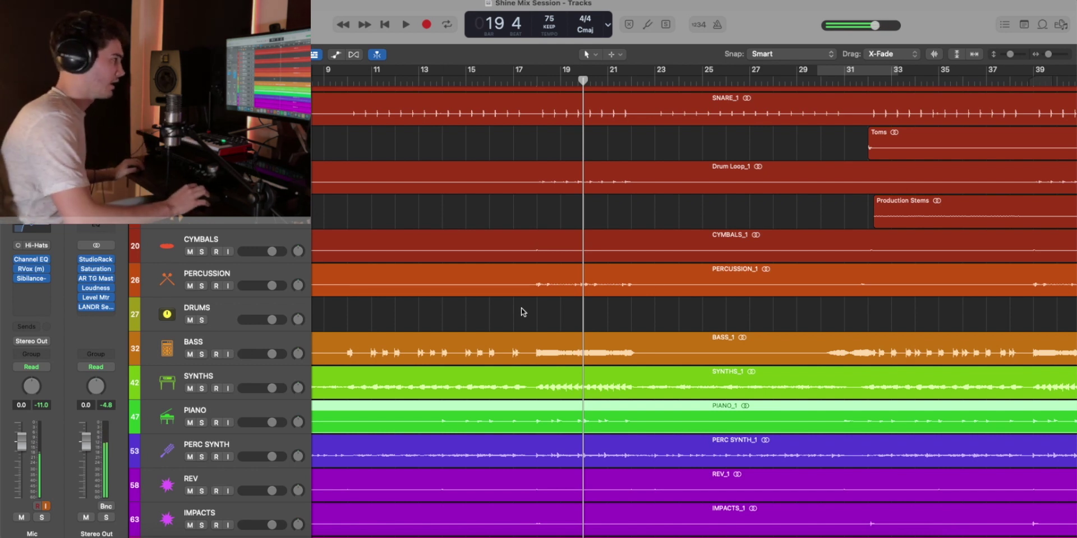
Solo the SYNTHS track, rewind two bars, play to bar 20 beat 2, and turn the solo off
scroll(520, 308, "down", 2)
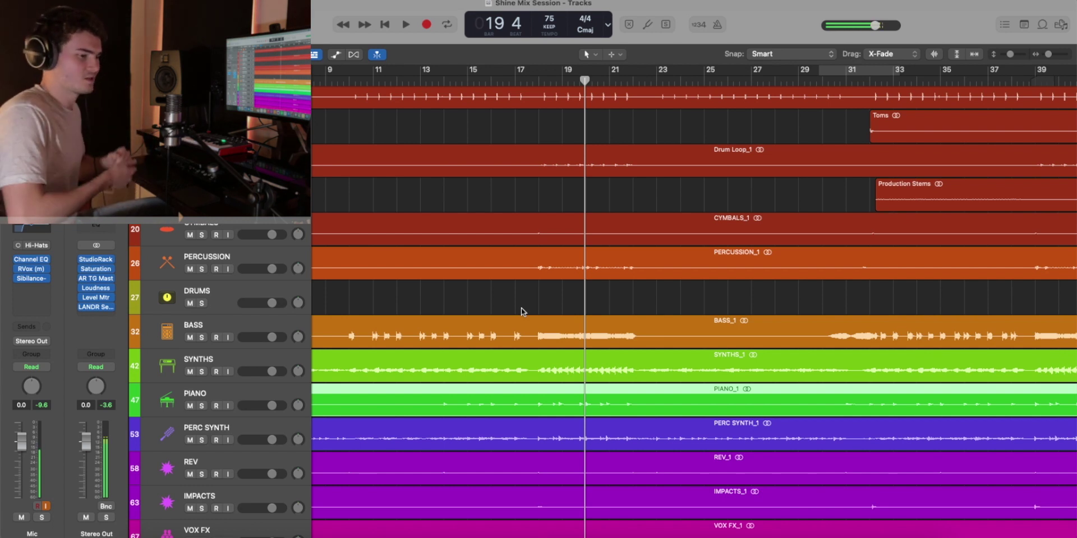
left_click(201, 372)
key("comma")
key("comma")
key("space")
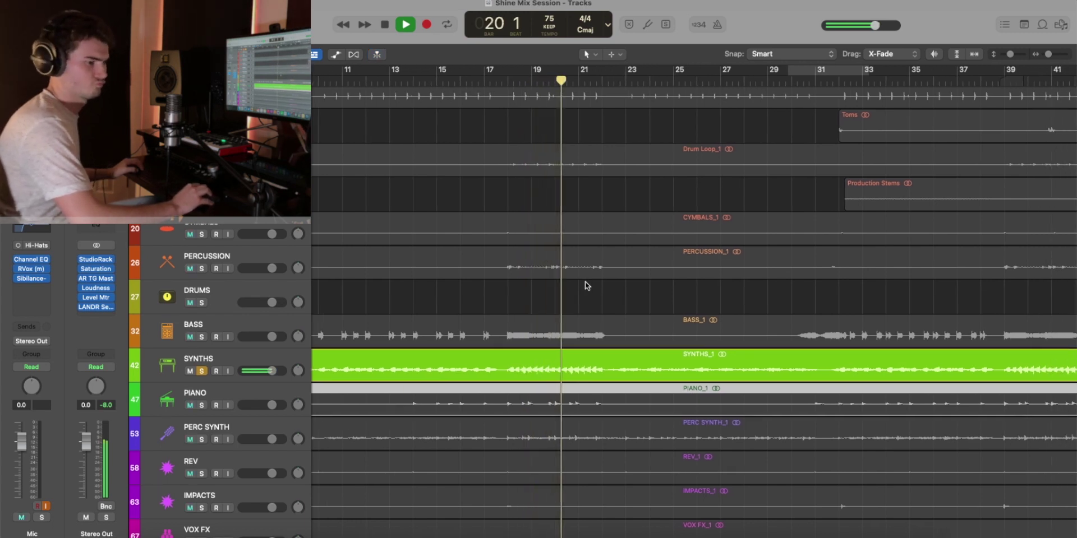
key("space")
key("s")
Solo the VOX FX track and play it from bar 18
scroll(488, 331, "down", 1)
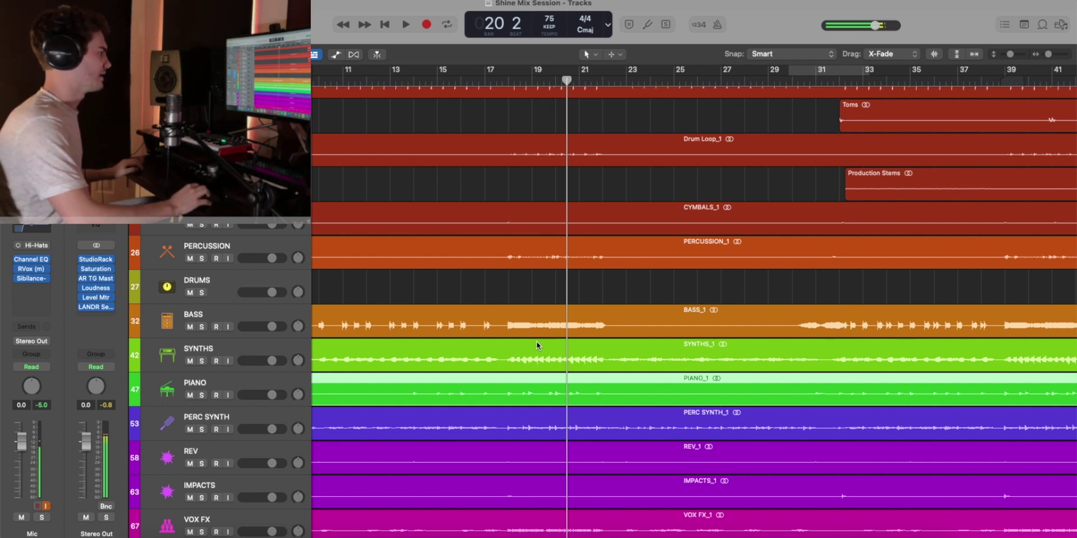
scroll(536, 345, "down", 1)
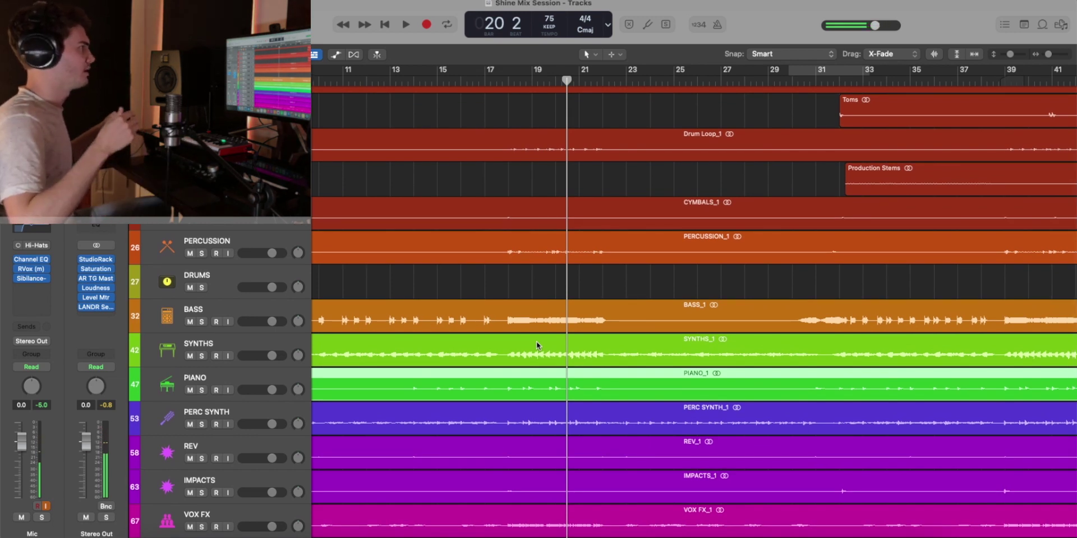
scroll(536, 341, "down", 5)
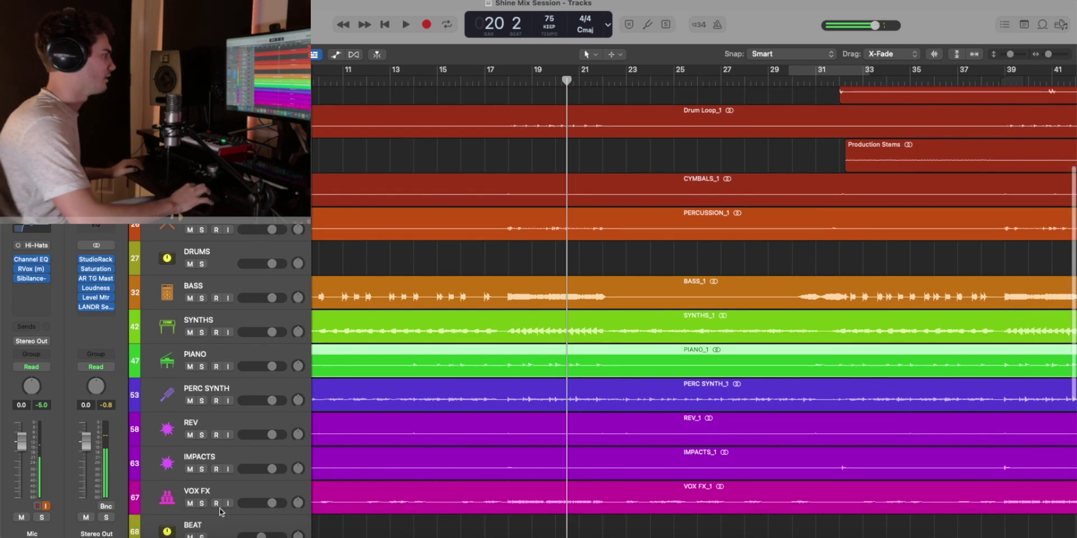
left_click(202, 504)
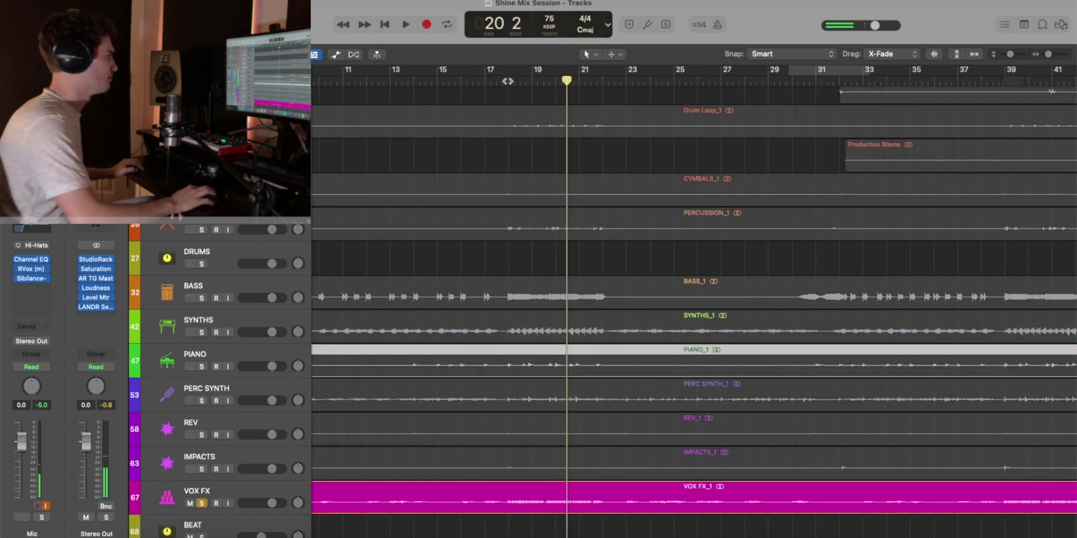
key("space")
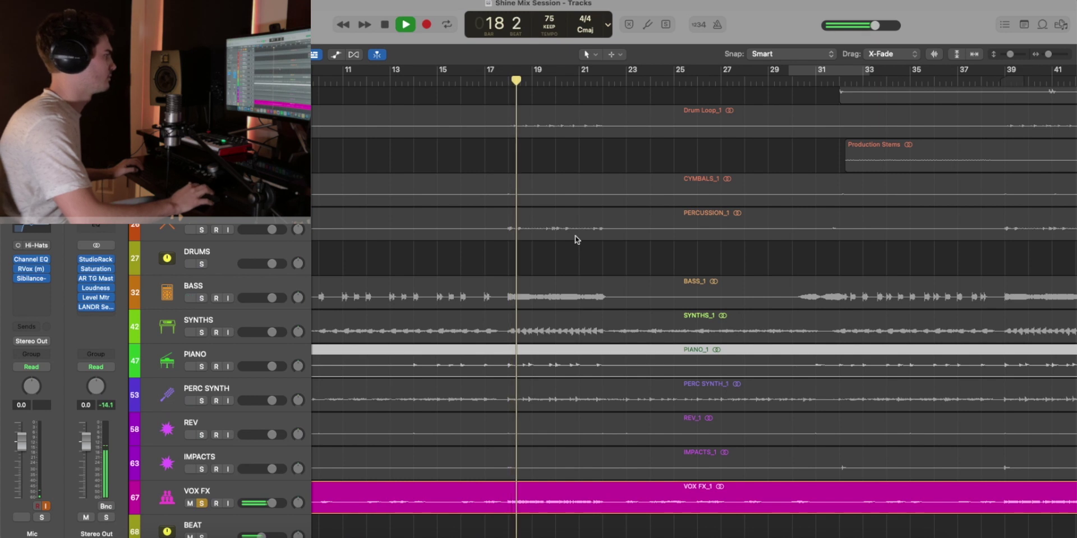
Unsolo the VOX FX track and play the full mix on to bar 23 beat 2
left_click(202, 504)
scroll(436, 485, "right", 2)
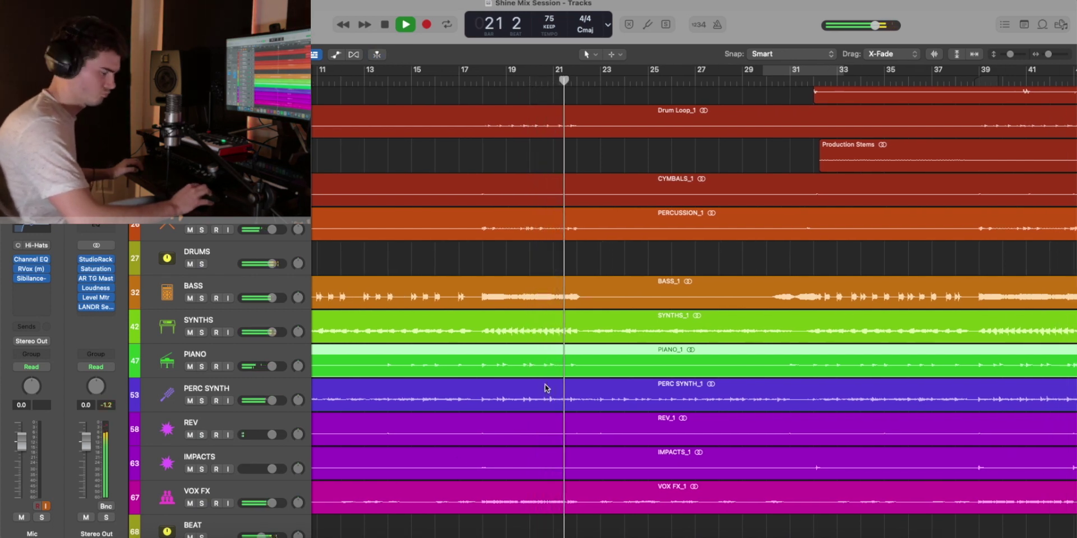
scroll(612, 310, "right", 2)
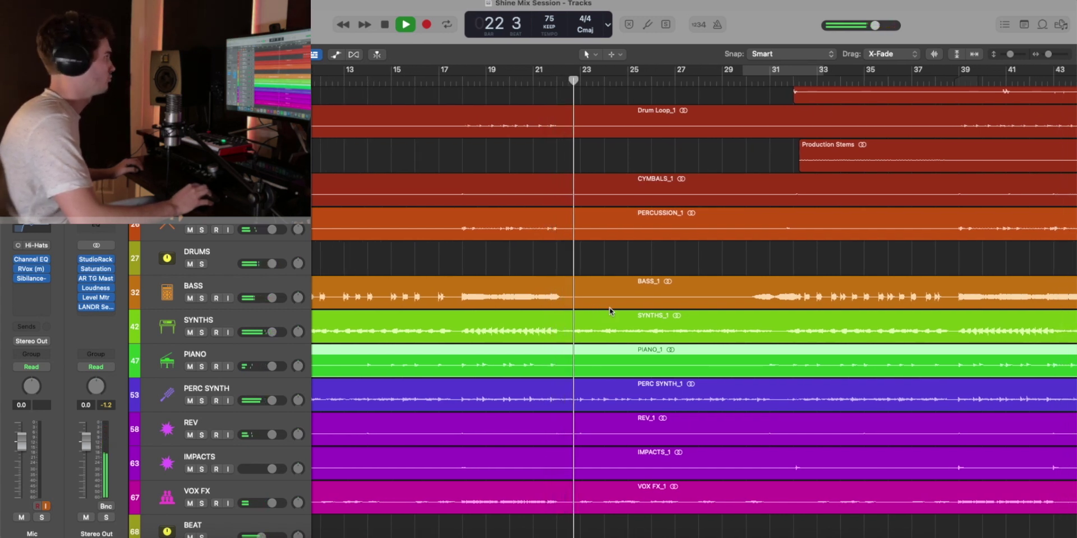
key("space")
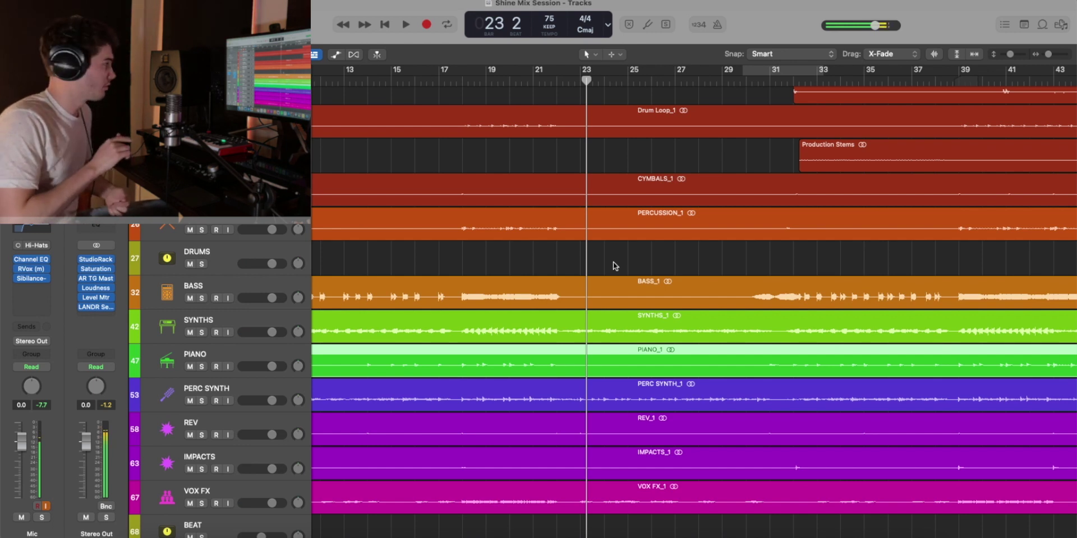
Audition the SYNTHS track in solo over a marquee selection from bar 22 to about bar 23 beat 4, and turn the solo off
scroll(651, 253, "down", 1)
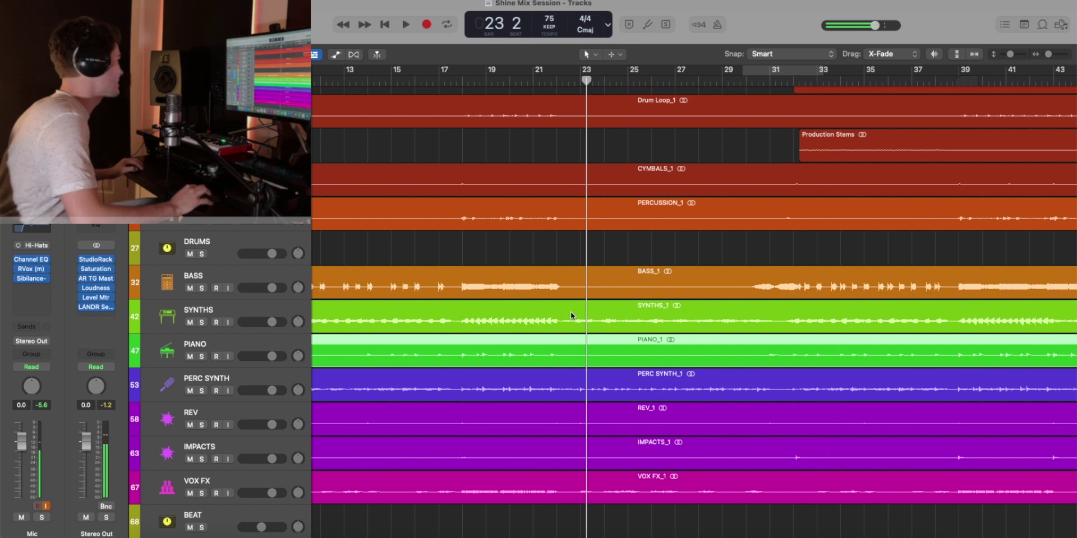
scroll(566, 314, "down", 1)
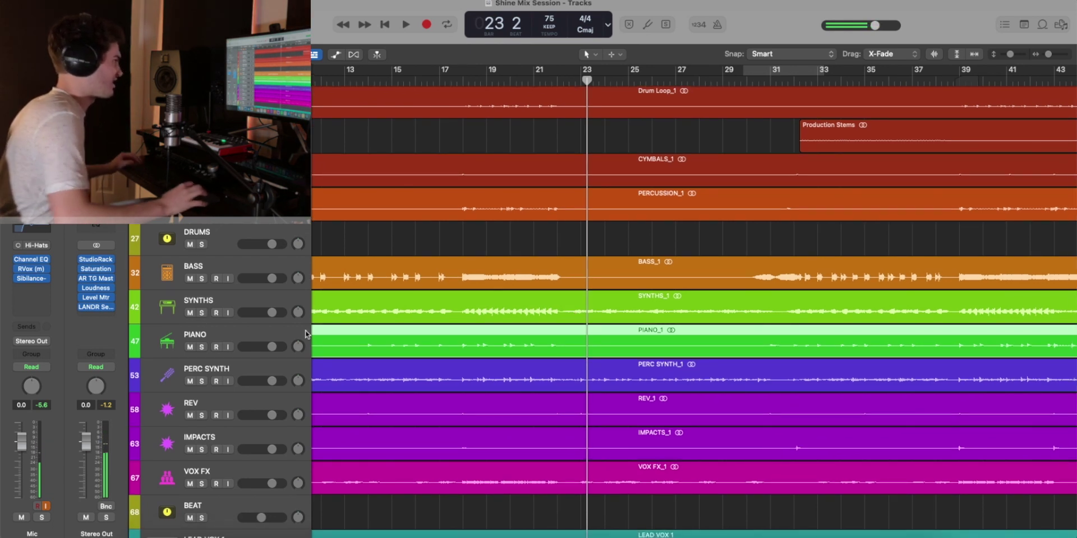
scroll(306, 334, "down", 1)
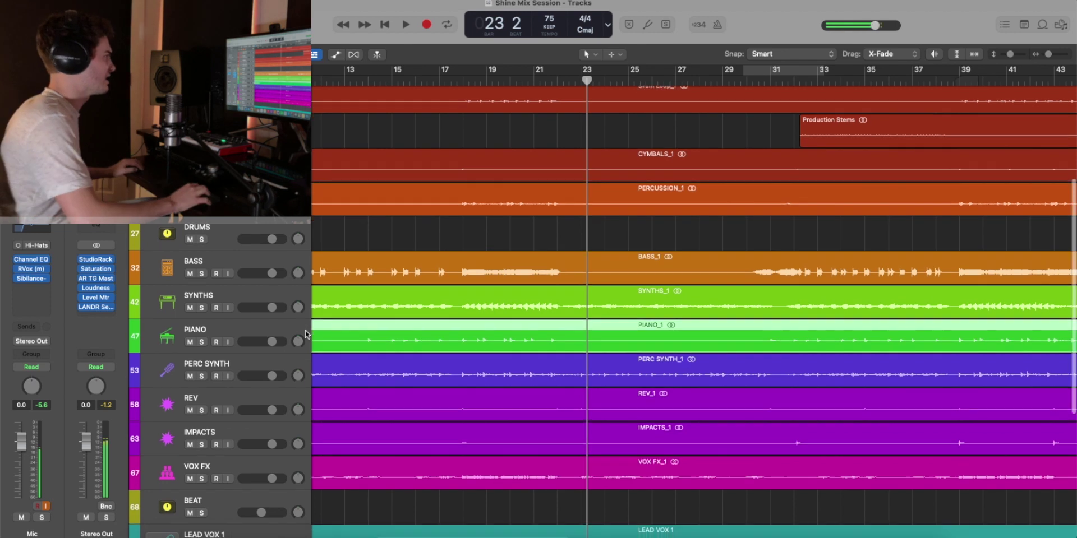
left_click(203, 308)
left_click_drag(558, 308, 609, 332)
key("space")
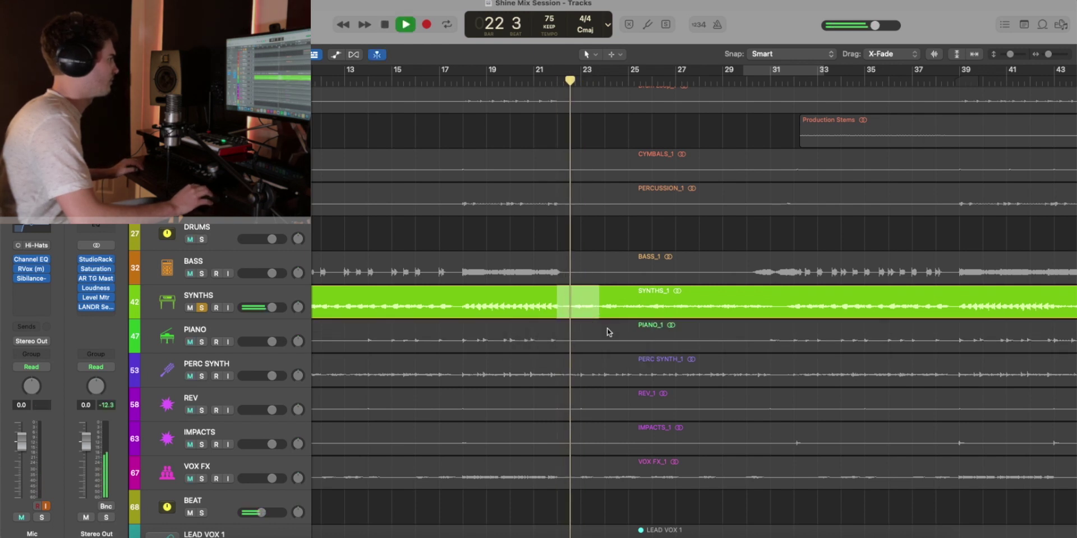
key("space")
left_click(201, 308)
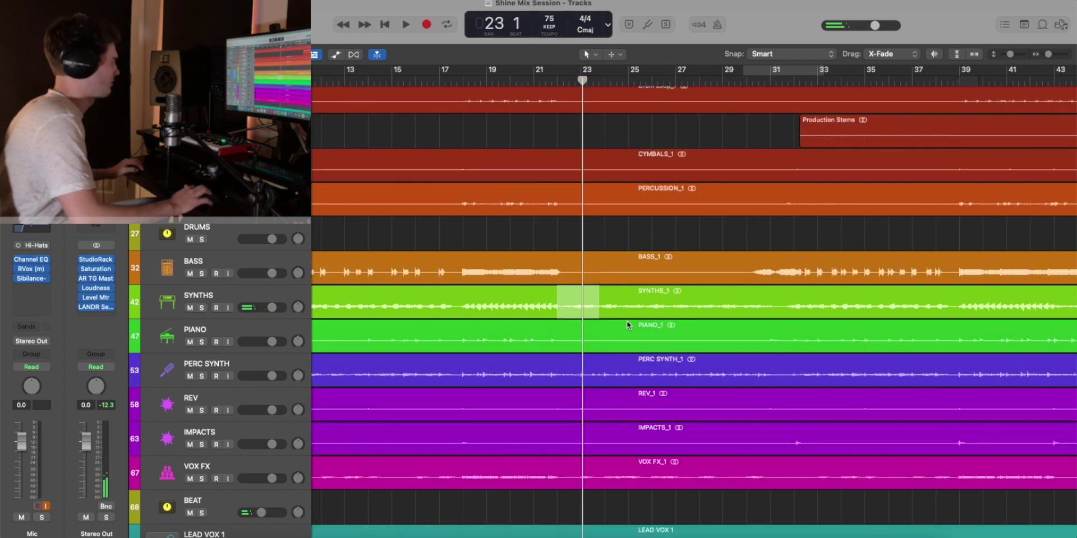
Clear the SYNTHS marquee selection and play the full mix from bar 23 to bar 33, pausing at bar 31
left_click(635, 308)
key("space")
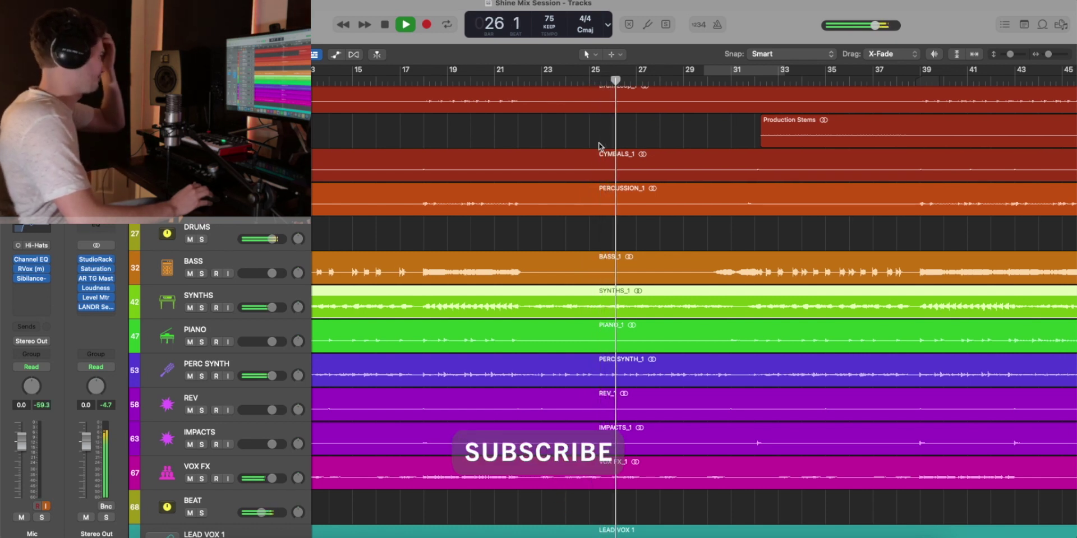
scroll(600, 146, "up", 5)
scroll(599, 147, "right", 1)
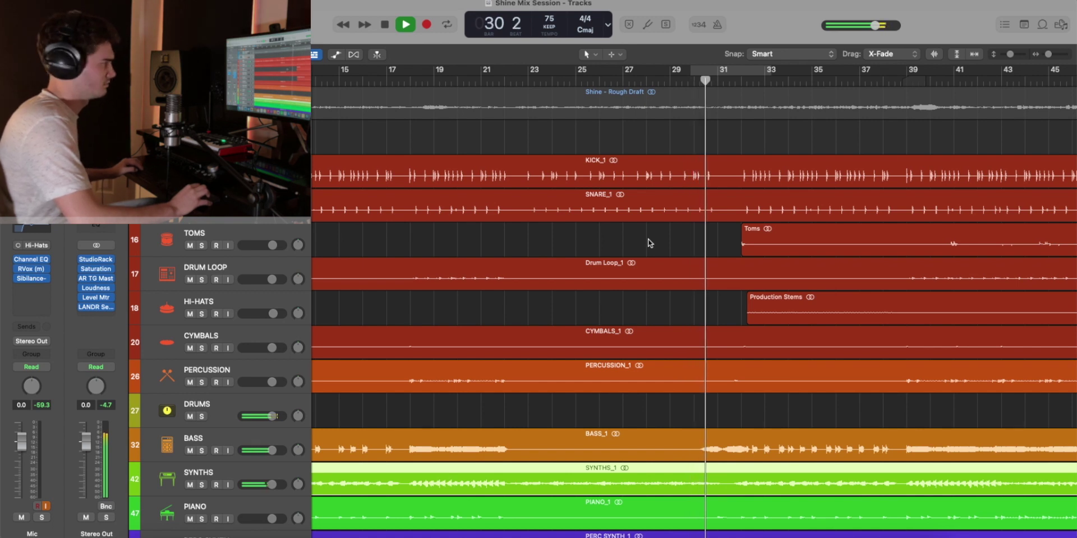
key("space")
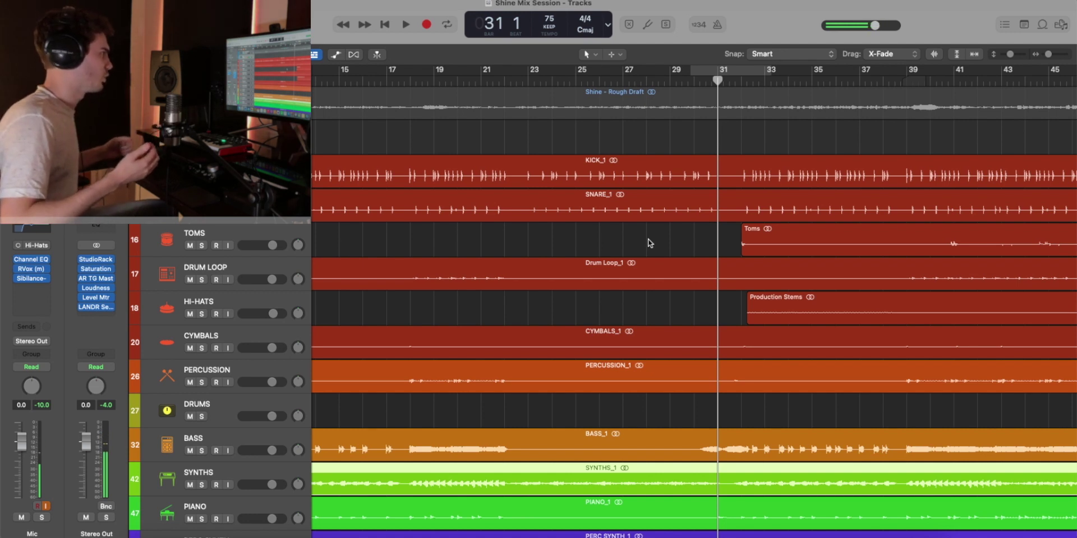
key("space")
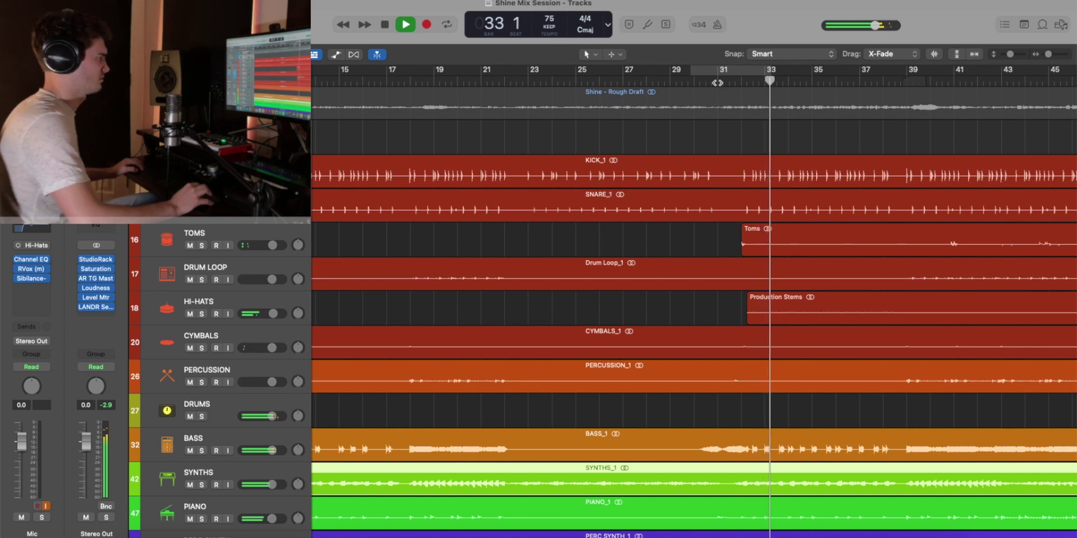
key("space")
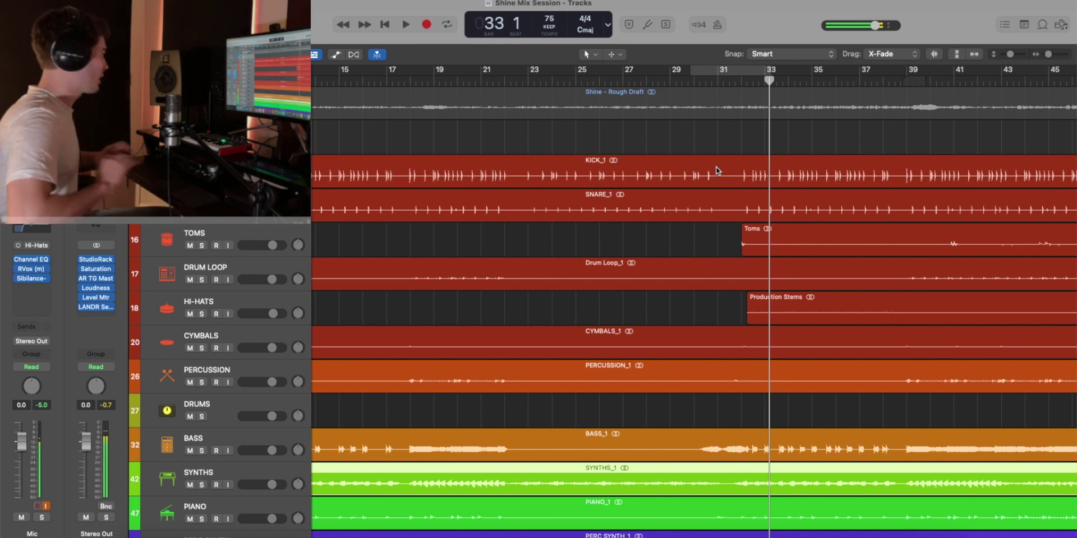
Solo the VOCALS summing track and play it from bar 31
scroll(723, 191, "right", 2)
scroll(738, 242, "down", 1)
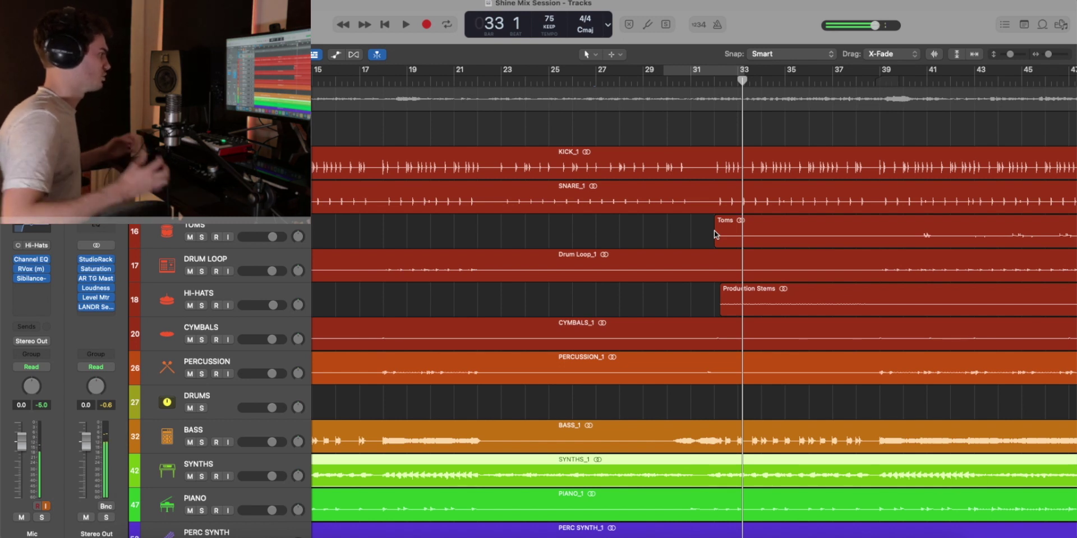
scroll(715, 234, "down", 10)
scroll(699, 168, "up", 1)
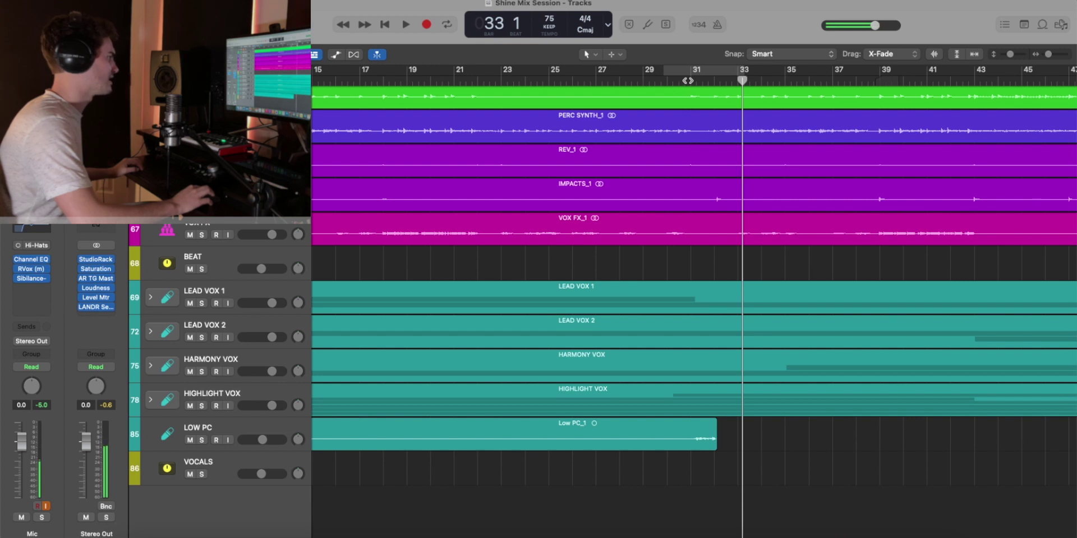
left_click(687, 80)
left_click(203, 475)
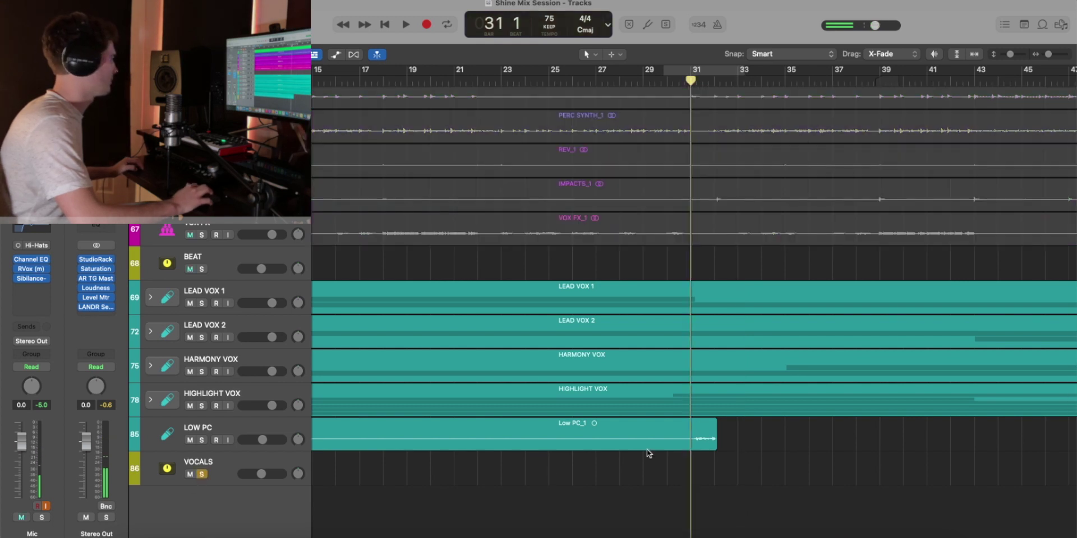
key("space")
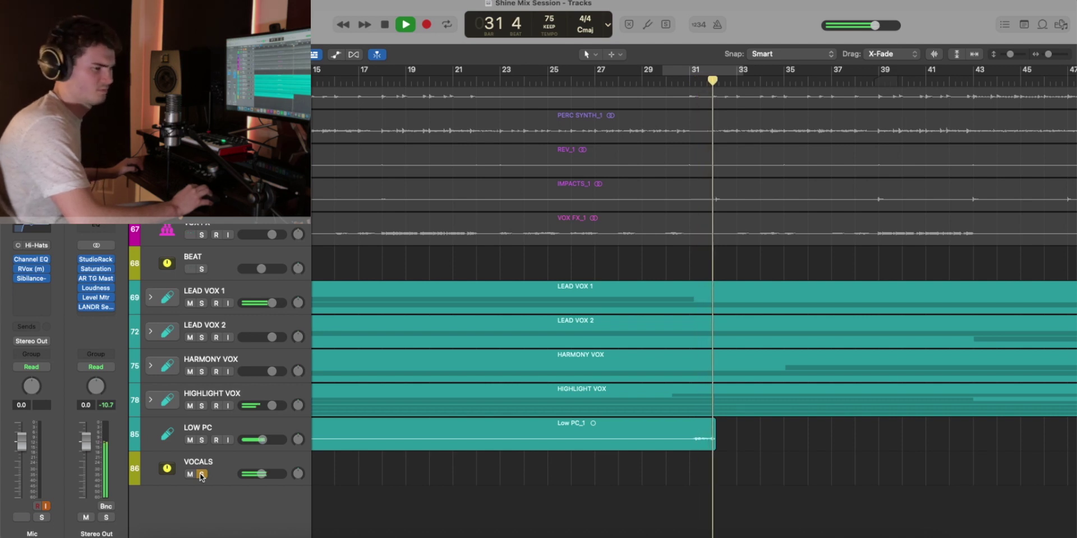
Unsolo the VOCALS summing track and play the full mix on to bar 38 beat 2
left_click(202, 475)
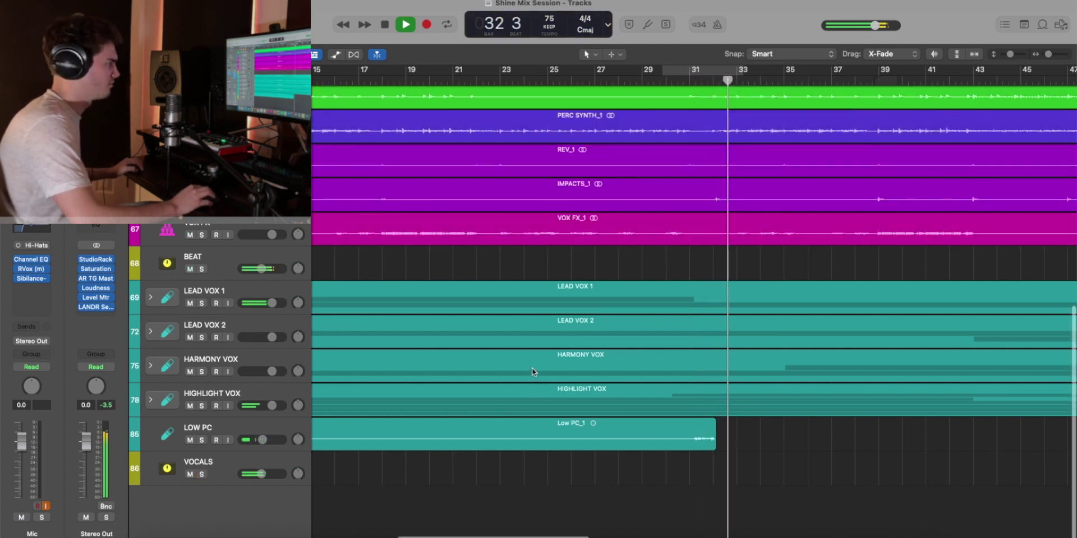
scroll(531, 369, "up", 1)
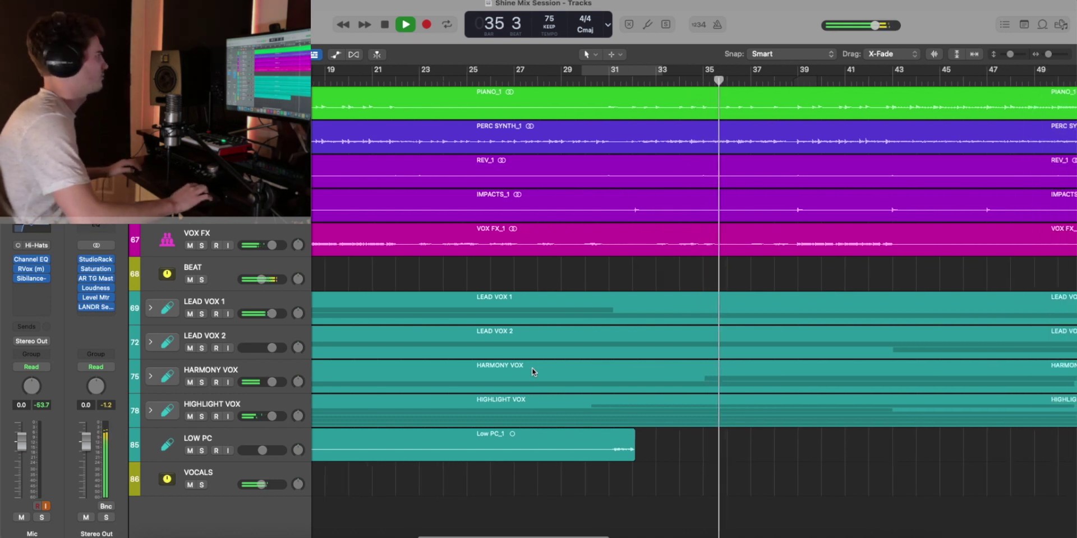
scroll(532, 369, "up", 10)
scroll(533, 371, "up", 5)
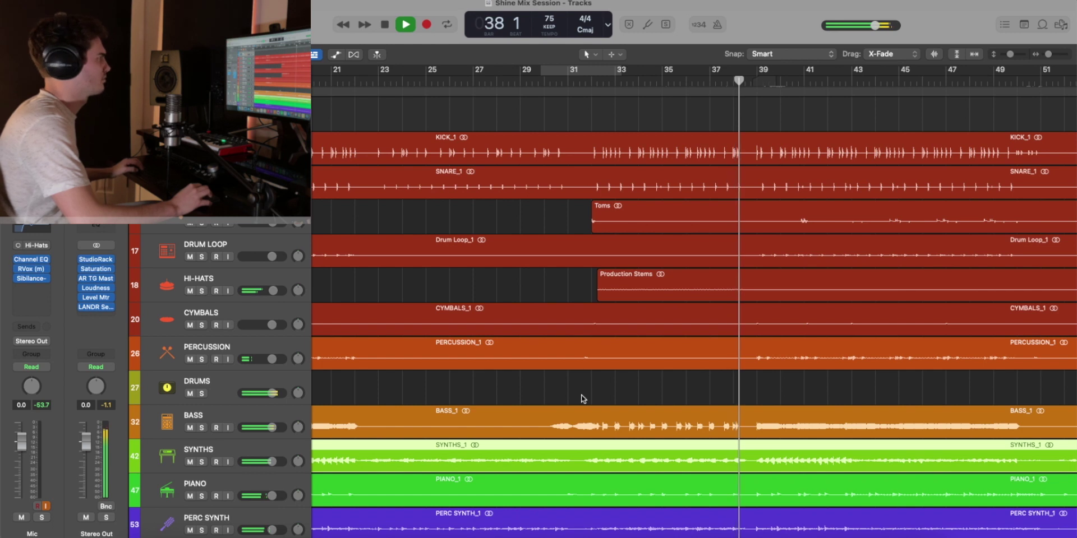
key("space")
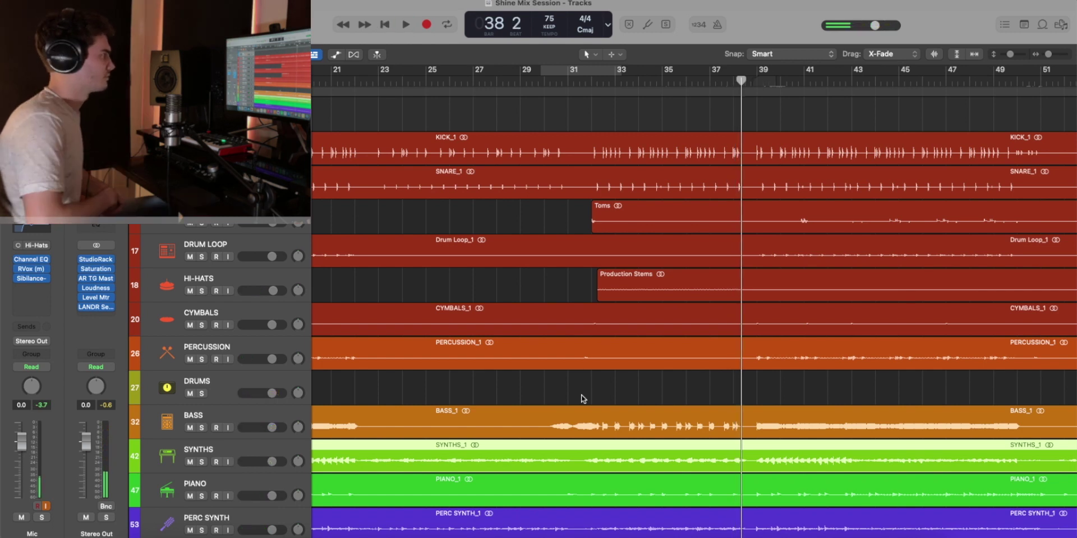
Audition the DRUMS summing track in solo from about bar 32 to bar 35, and turn the solo off
left_click(201, 394)
left_click(591, 82)
key("space")
scroll(639, 208, "down", 1)
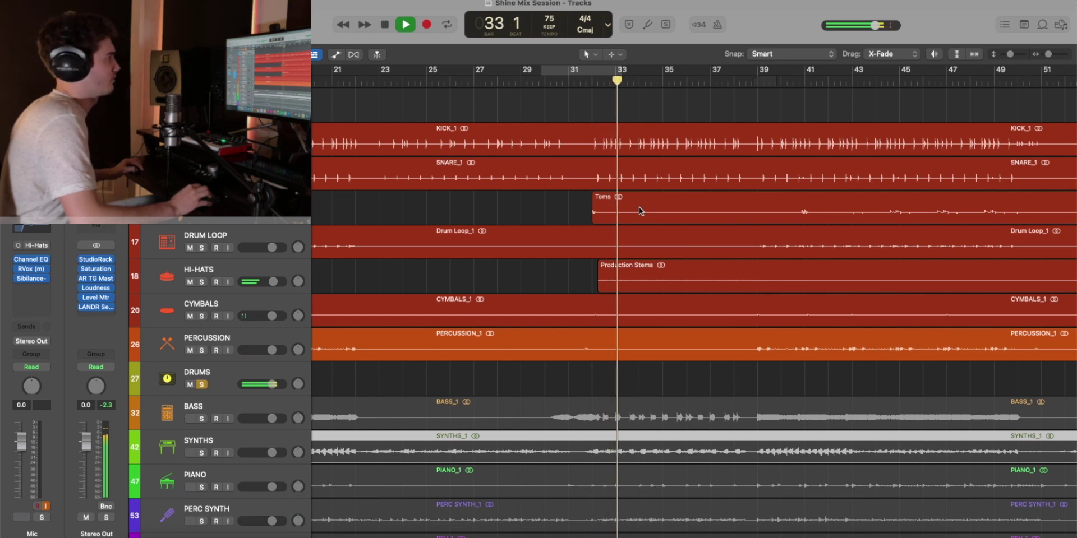
key("space")
left_click(203, 384)
Play the full mix from bar 35 to bar 42 beat 4
scroll(637, 378, "down", 2)
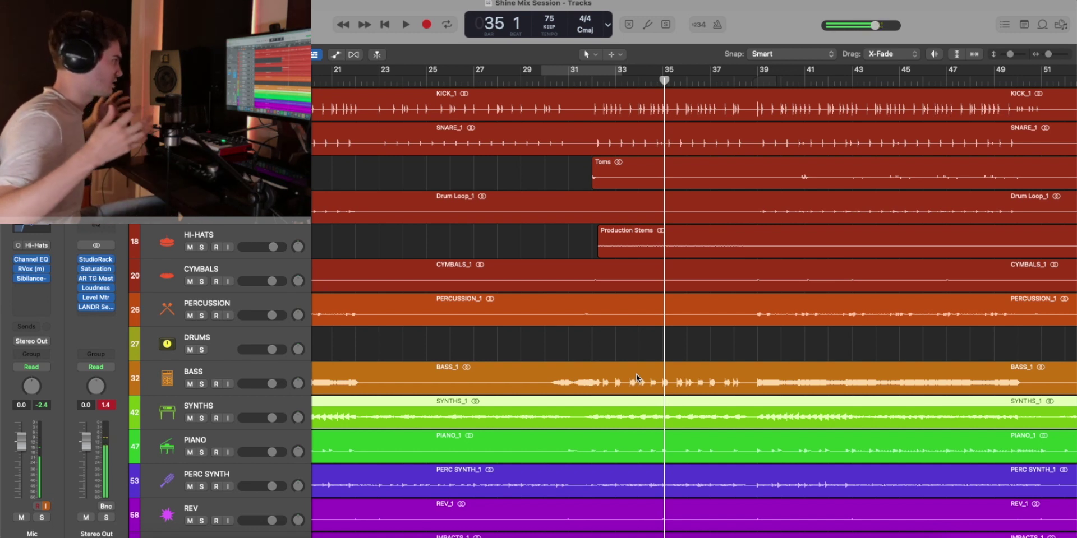
scroll(636, 379, "down", 1)
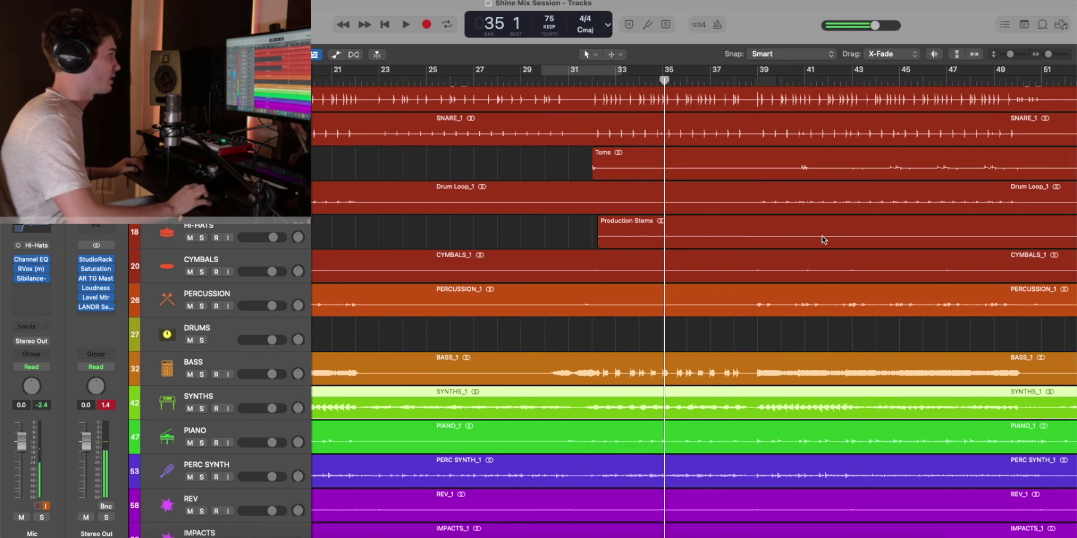
key("space")
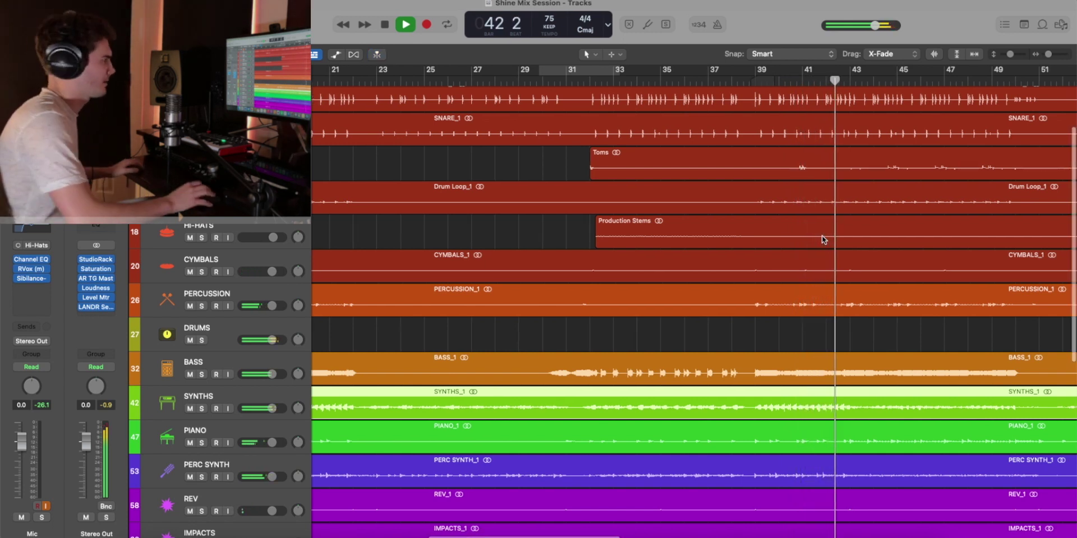
Audition the PERCUSSION track in solo from bar 39 to about bar 41, and turn the solo off
scroll(823, 239, "right", 5)
scroll(774, 227, "down", 1)
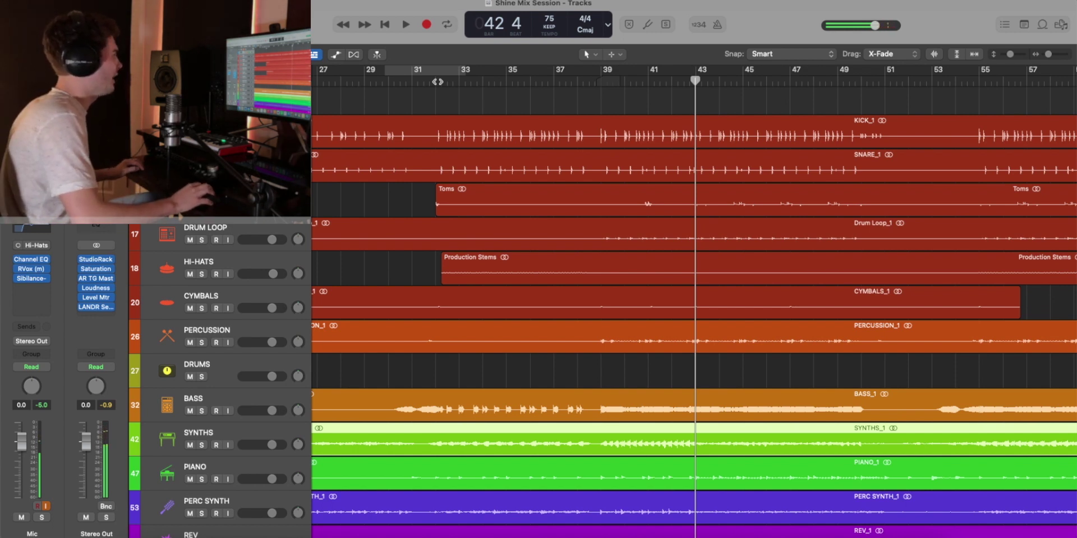
scroll(377, 302, "up", 1)
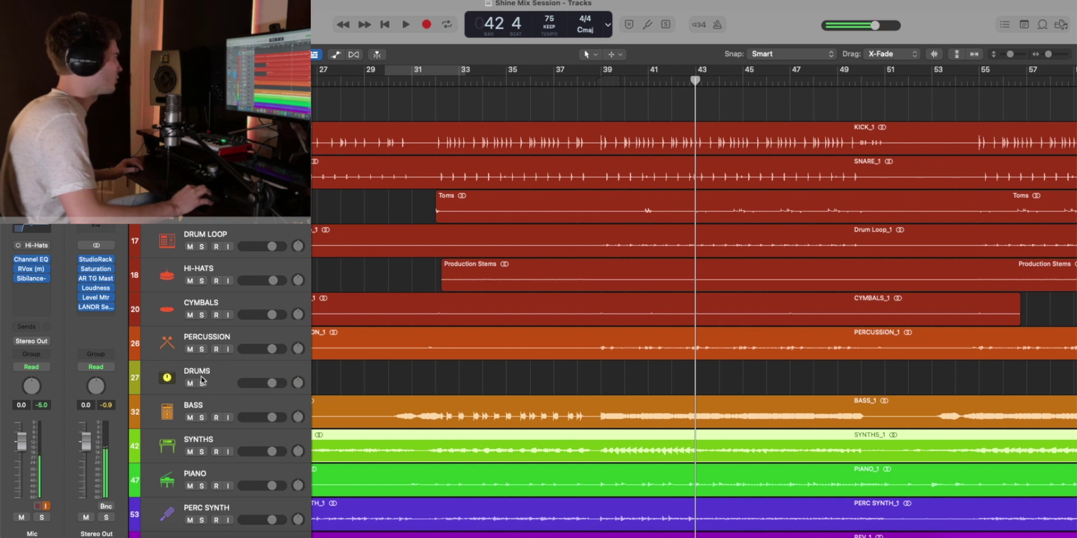
left_click(202, 350)
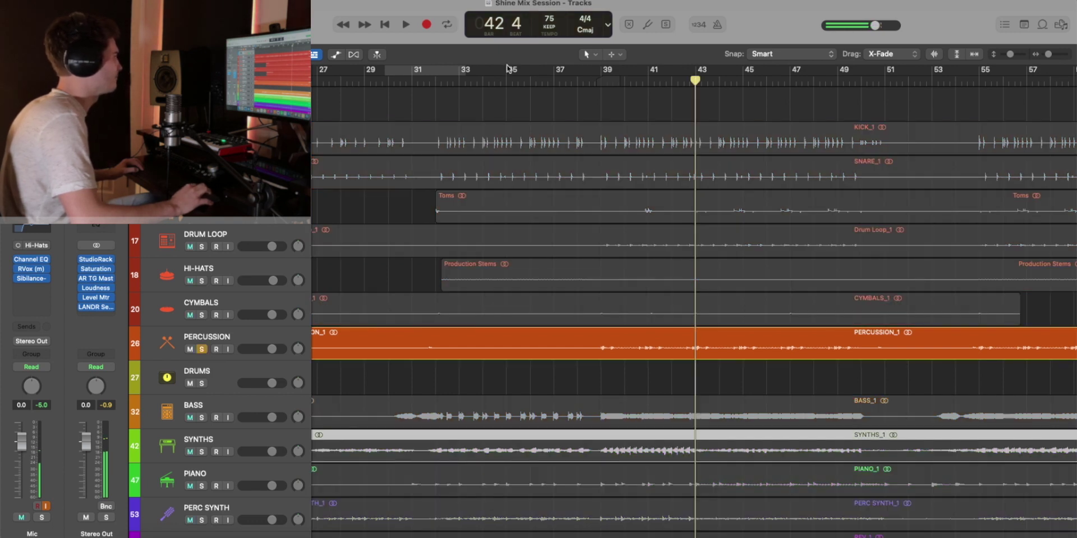
left_click(602, 80)
scroll(642, 162, "right", 1)
key("space")
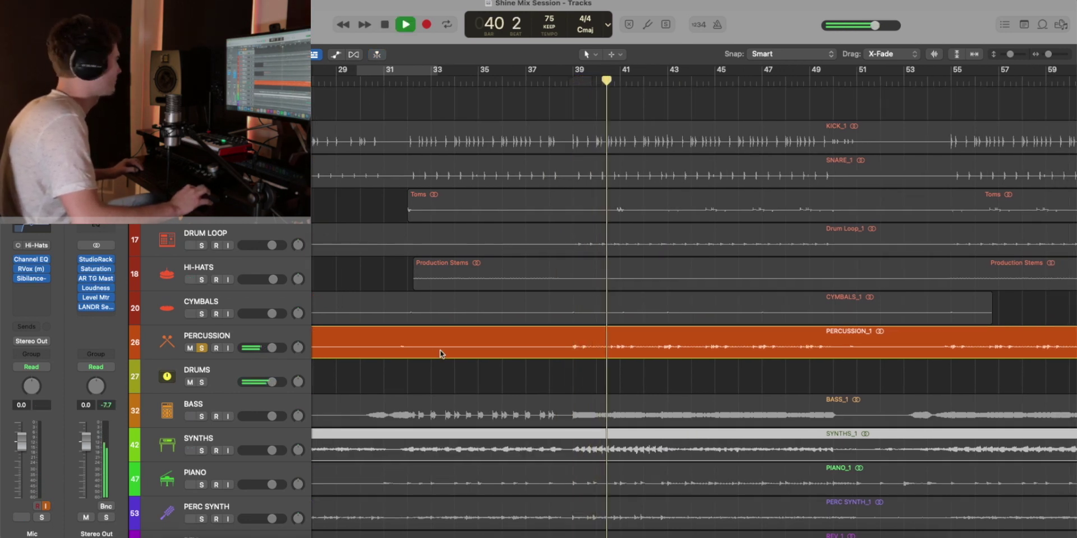
key("space")
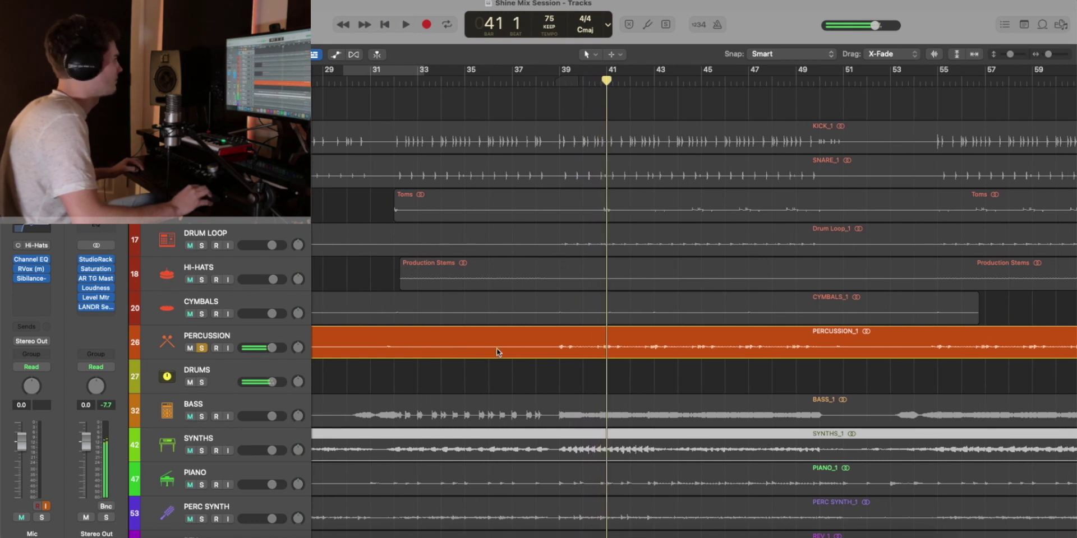
left_click(201, 349)
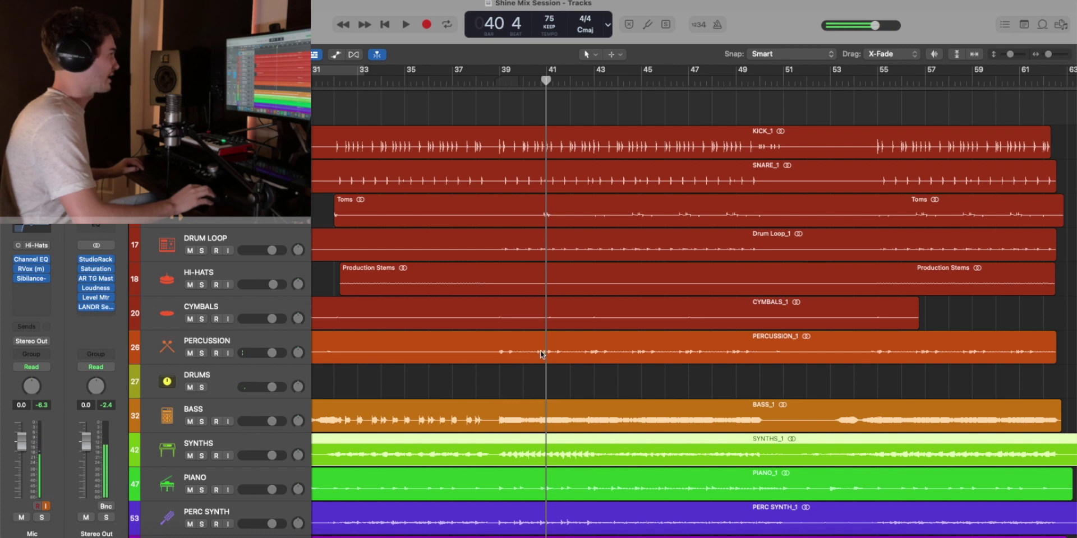
Move the playhead slightly back before bar 41 and play the full mix to bar 51 beat 3
scroll(542, 354, "up", 1)
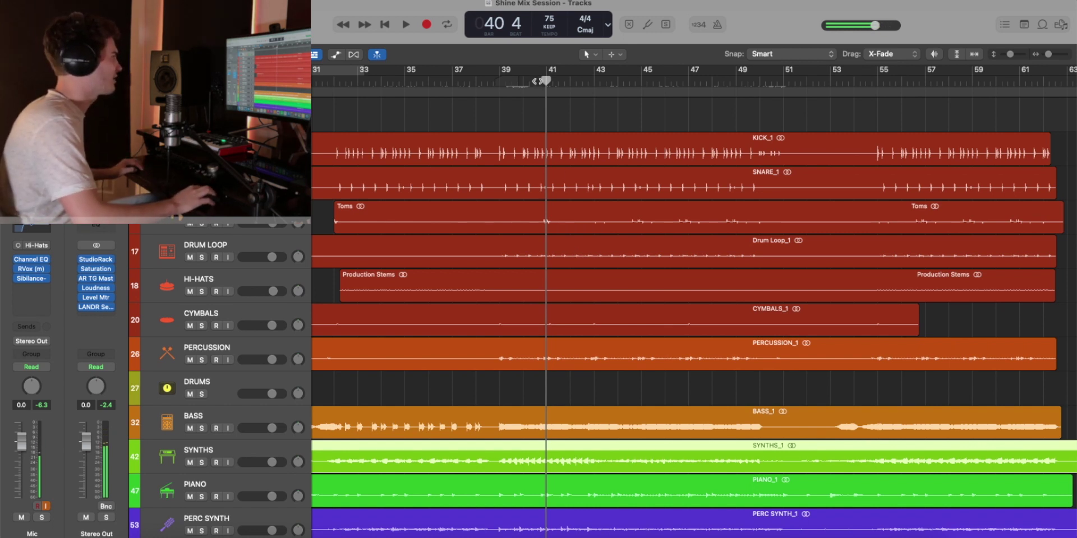
left_click_drag(543, 81, 536, 81)
scroll(607, 132, "down", 1)
key("space")
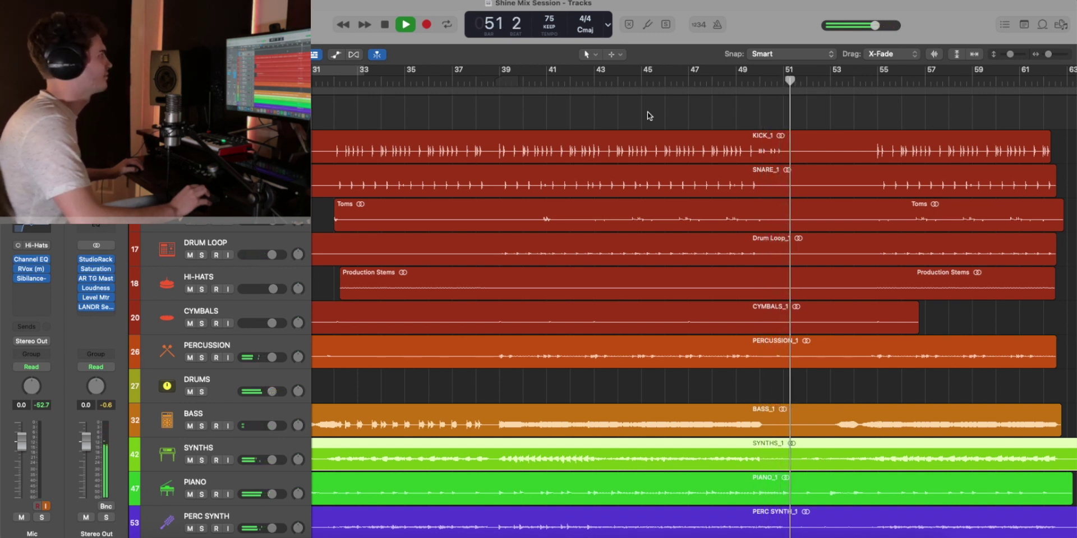
key("space")
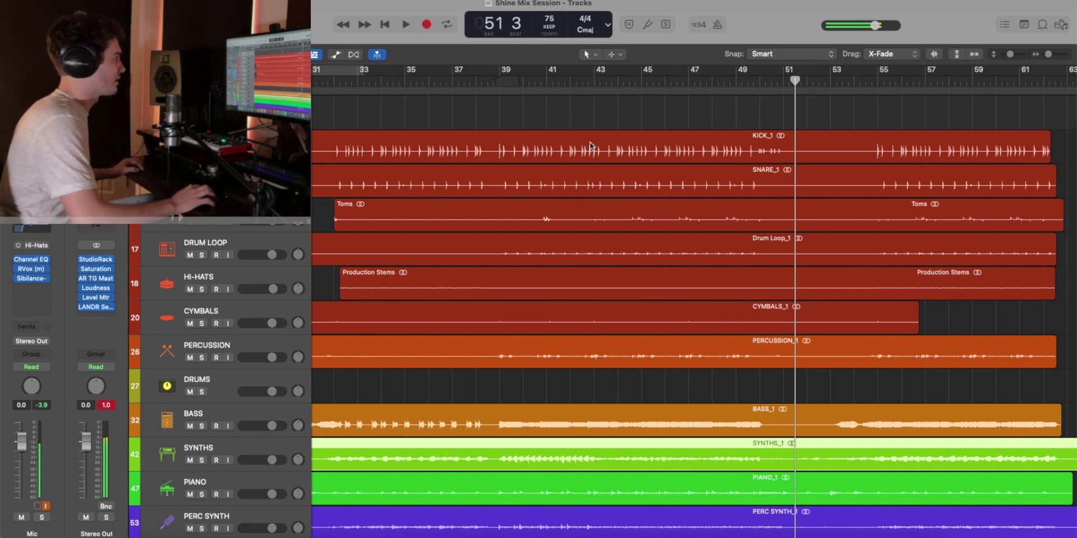
Solo the SYNTHS track and play it through bar 45
scroll(602, 162, "down", 3)
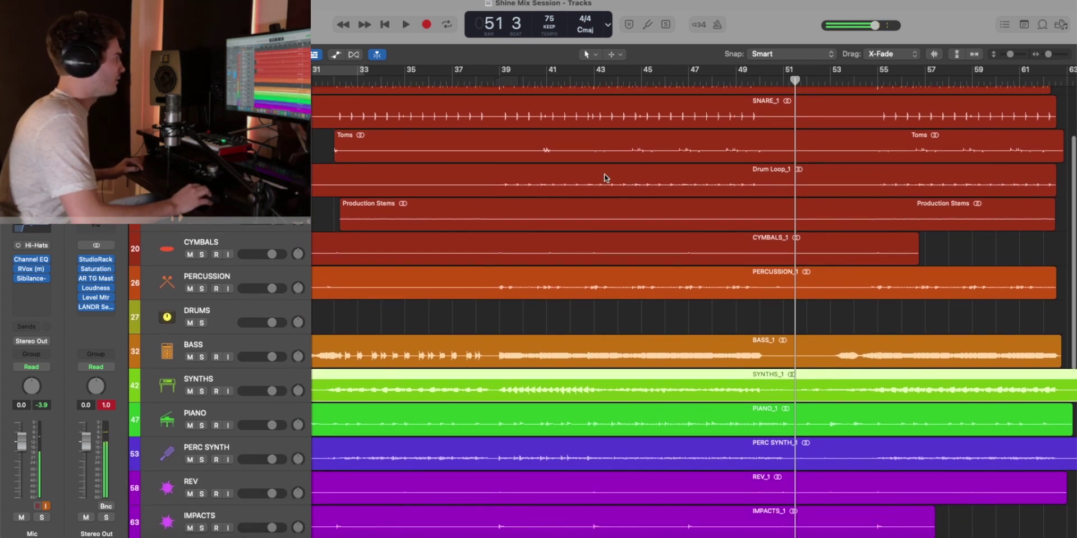
scroll(604, 176, "up", 1)
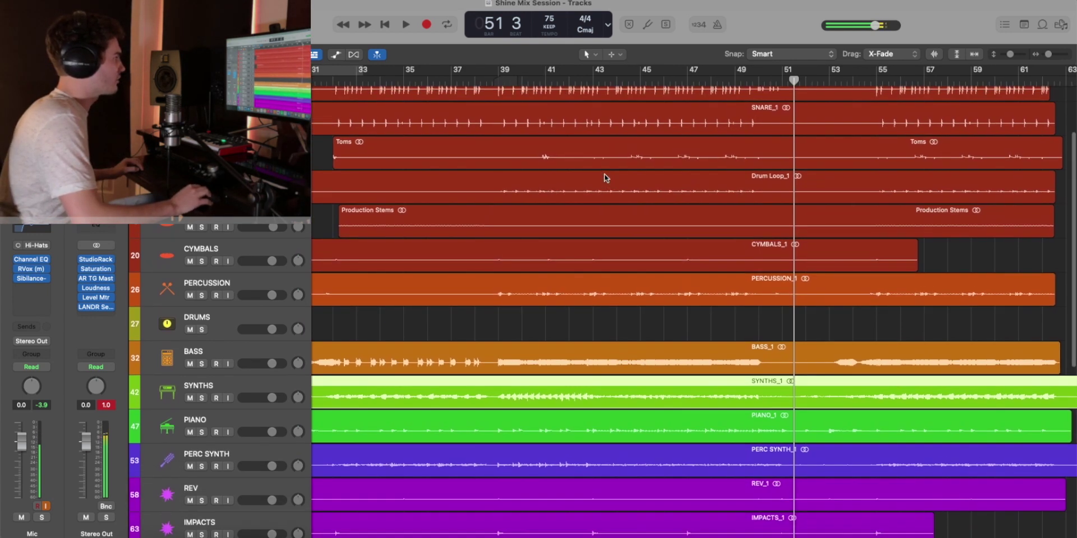
left_click(202, 399)
key("space")
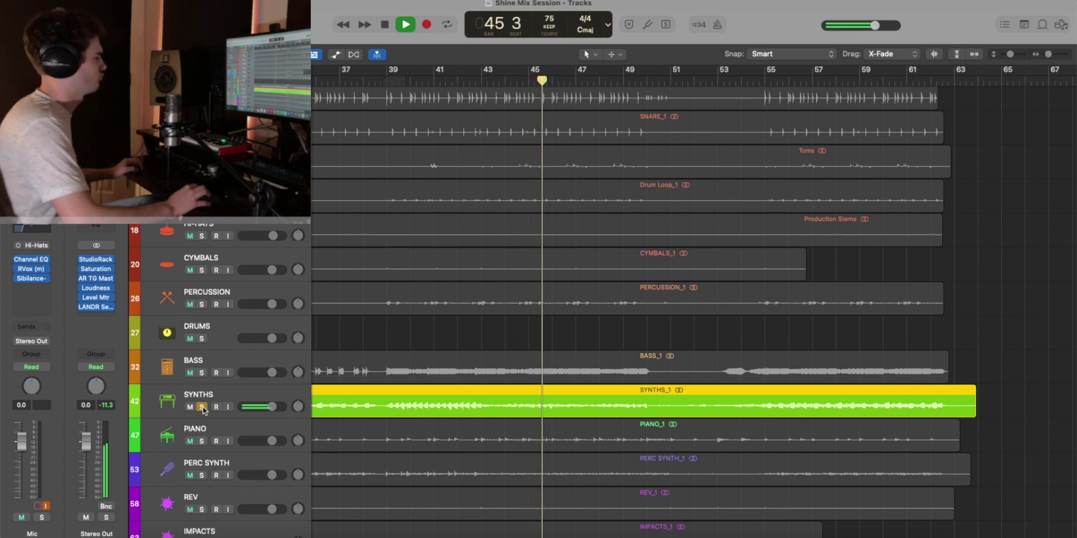
Unsolo the SYNTHS track and play the full mix on to bar 47
left_click(202, 407)
scroll(424, 352, "up", 1)
scroll(443, 354, "up", 1)
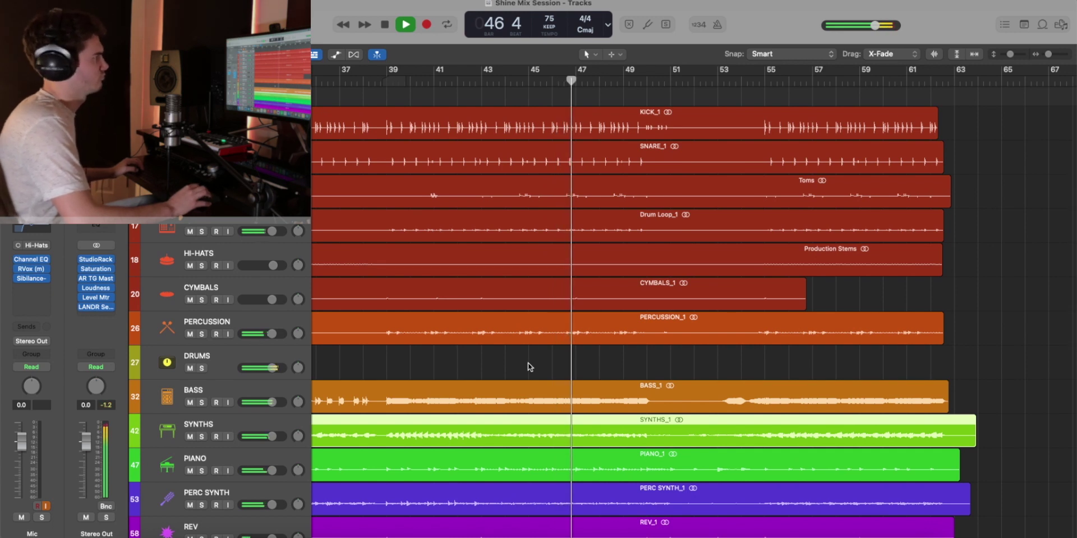
key("space")
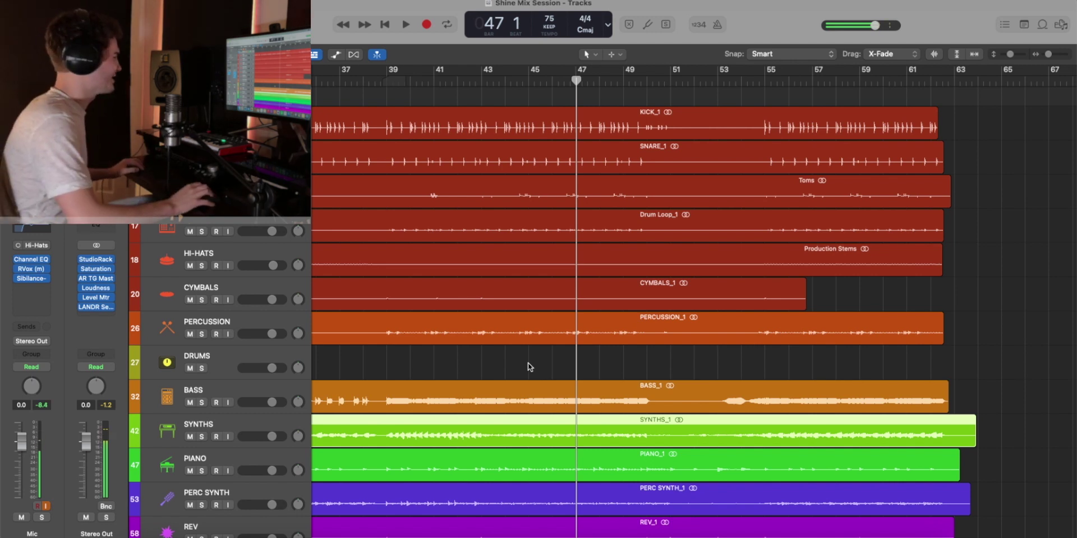
Audition the PIANO track in solo from bar 47, and unsolo it to hear the full mix up to bar 54
left_click(202, 471)
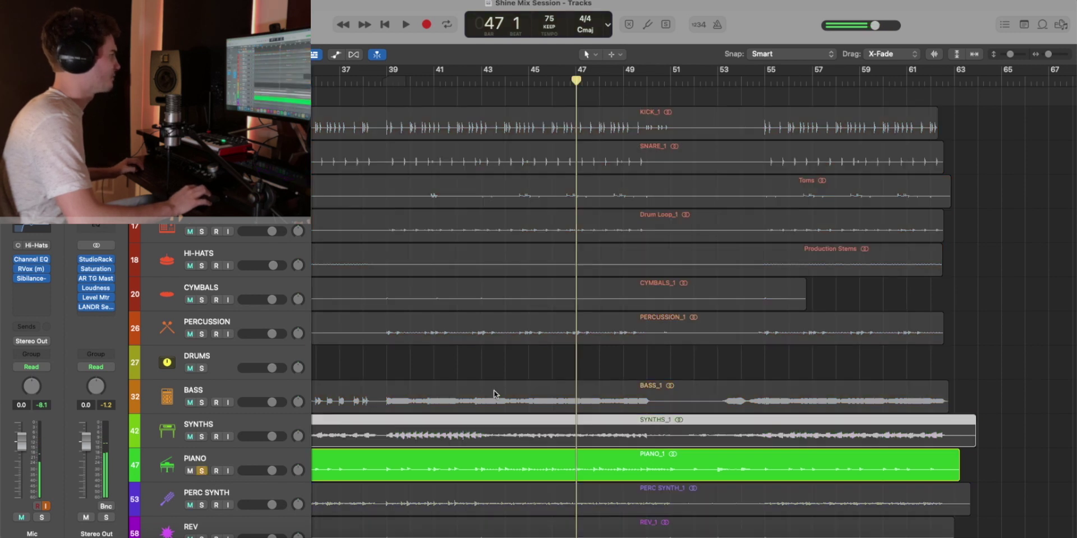
scroll(494, 393, "down", 2)
key("space")
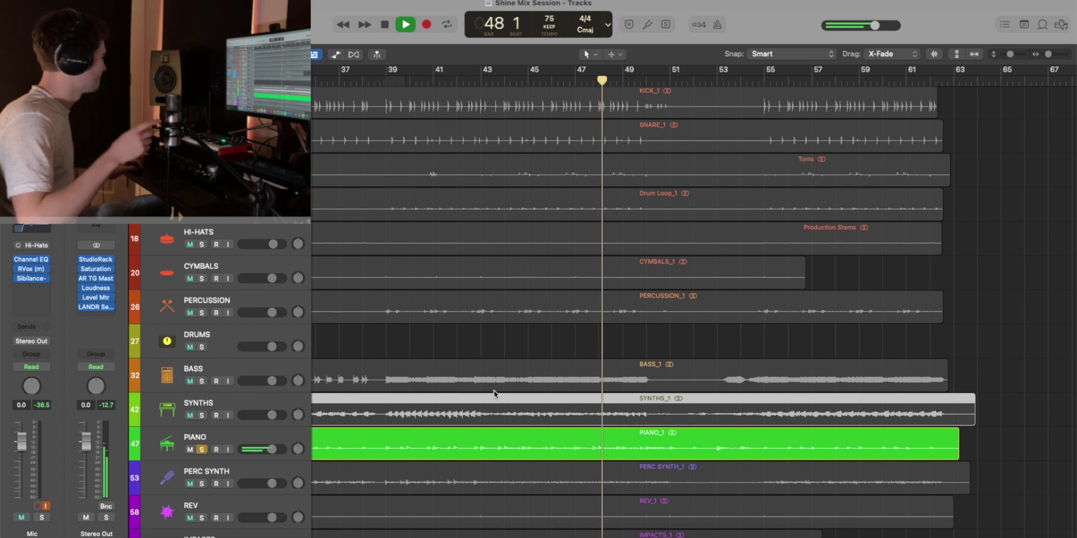
left_click(201, 449)
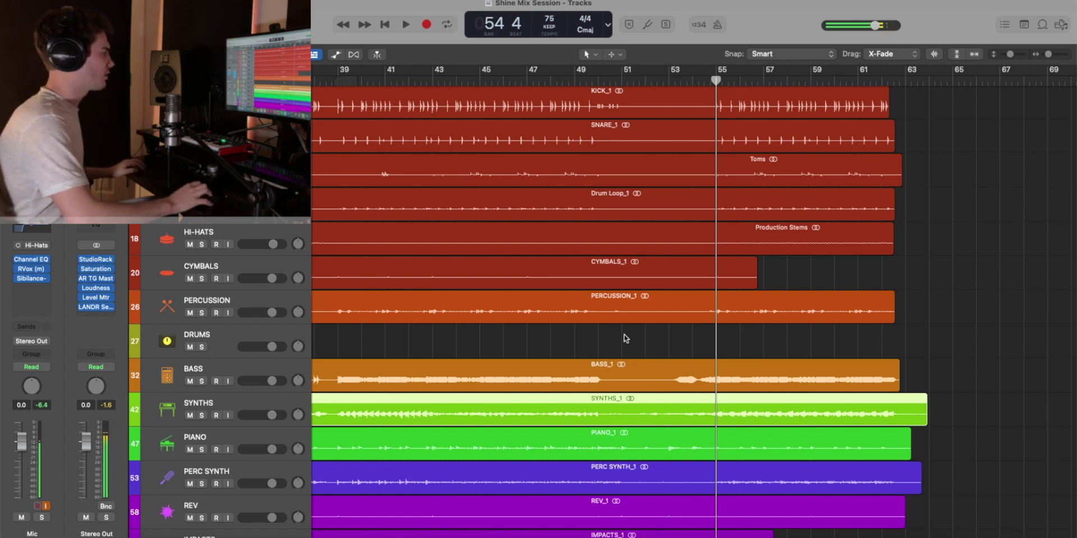
Solo the HIGHLIGHT VOX track and play it from about bar 50
scroll(626, 338, "down", 1)
scroll(625, 337, "down", 3)
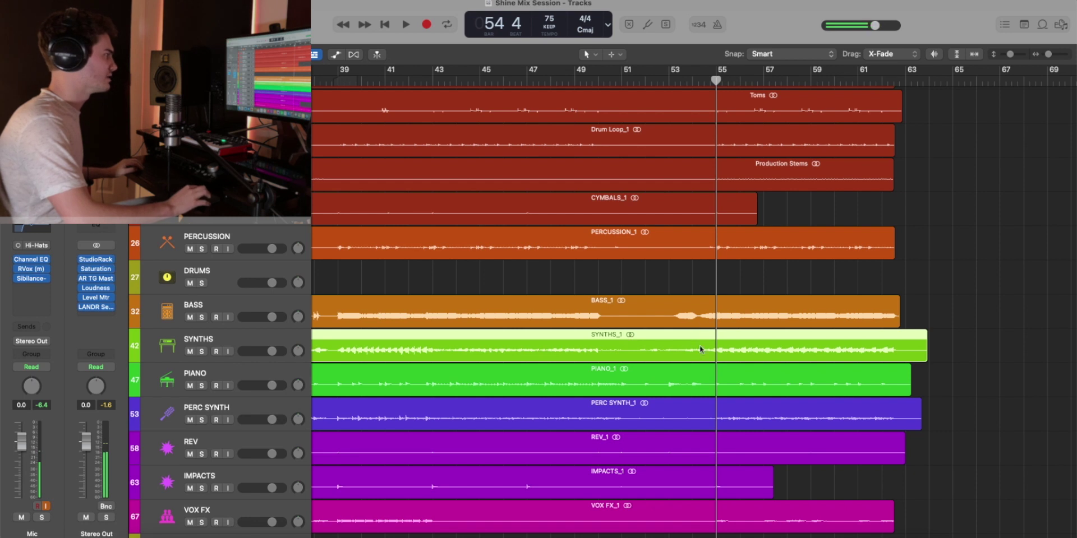
scroll(698, 353, "down", 7)
scroll(699, 353, "down", 5)
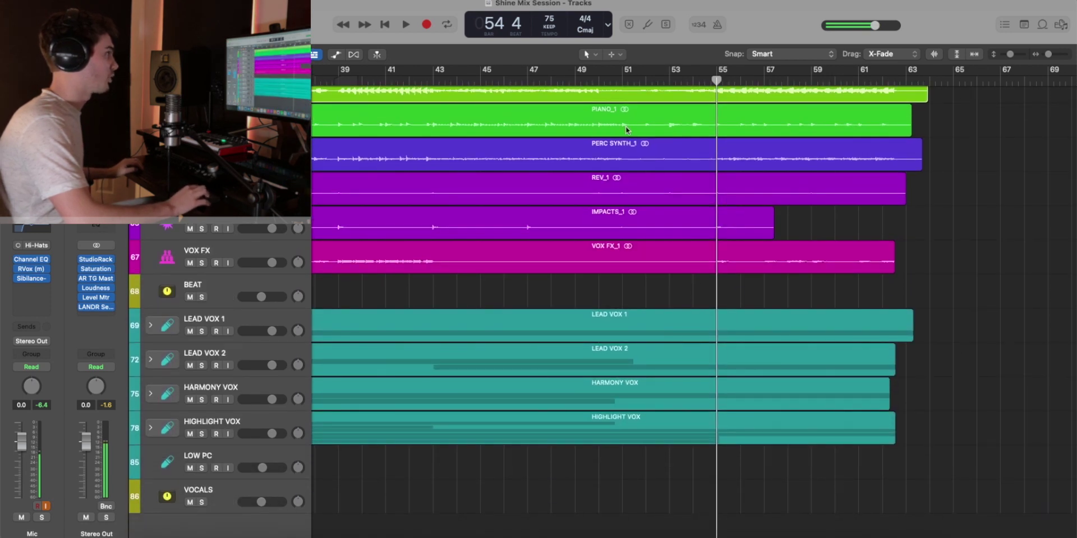
left_click(601, 80)
left_click(202, 433)
key("space")
scroll(643, 159, "down", 1)
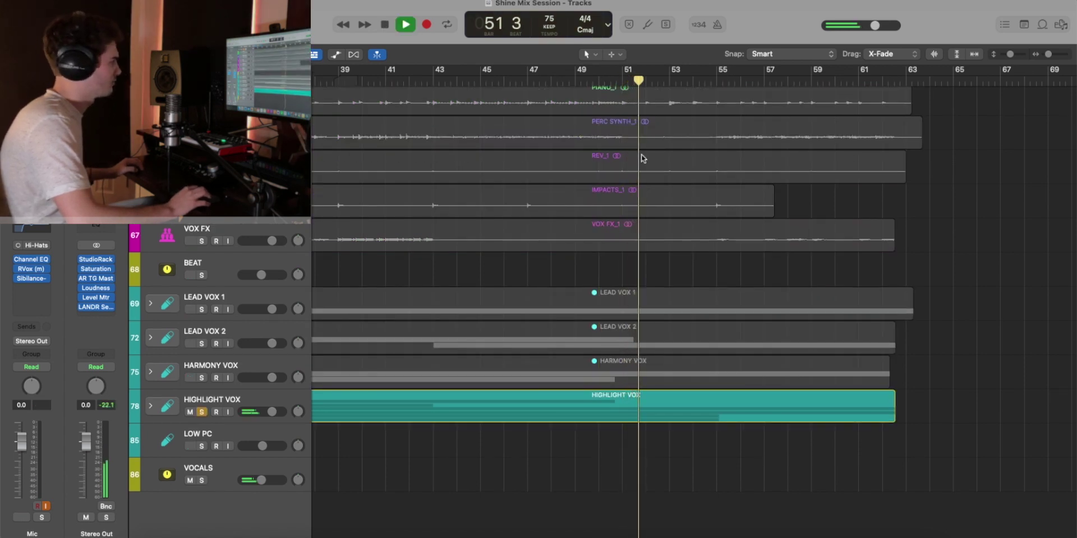
Unsolo the HIGHLIGHT VOX track and play the full mix on to bar 62 beat 3
left_click(202, 412)
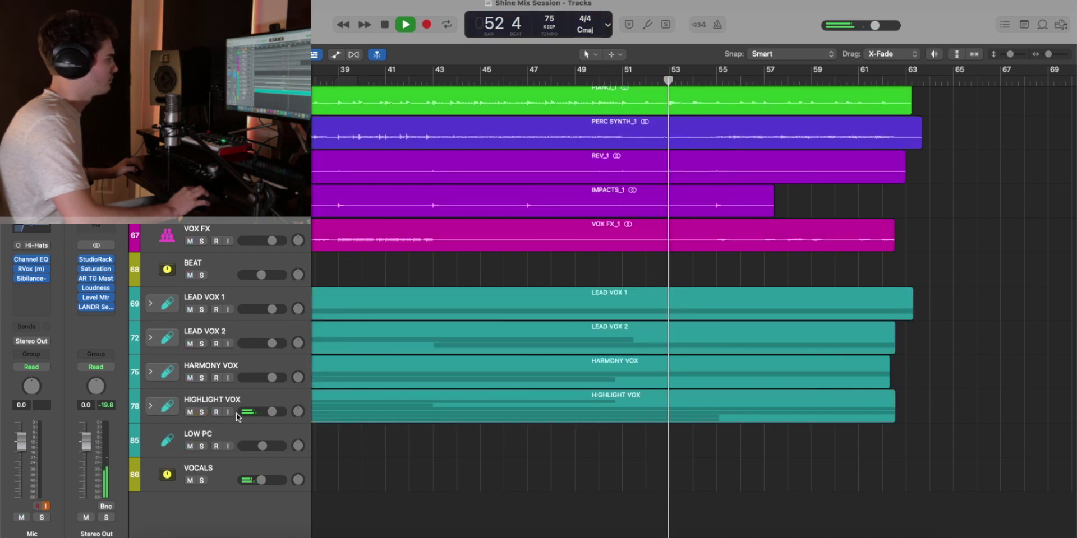
scroll(507, 467, "up", 10)
scroll(506, 466, "up", 3)
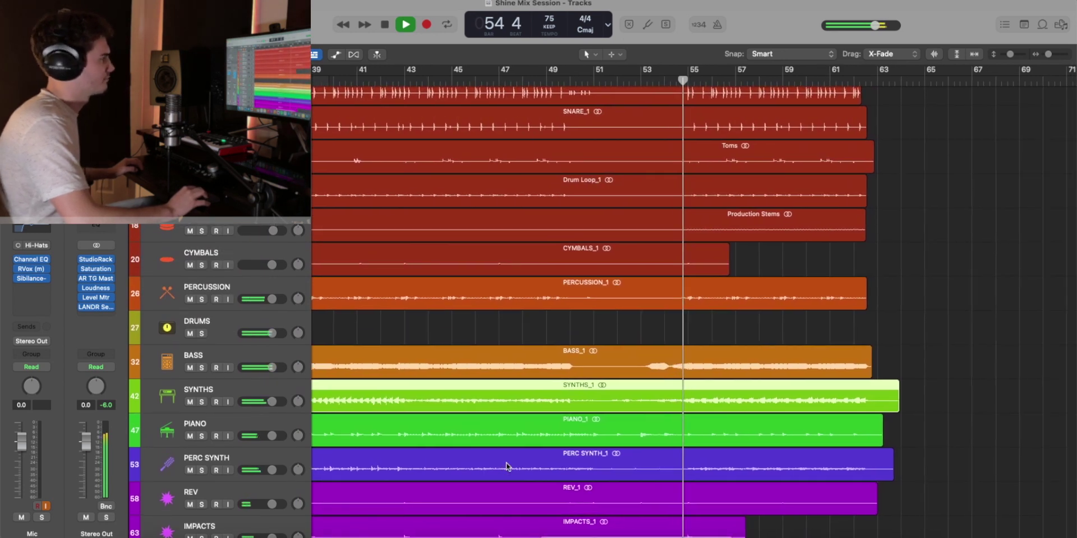
scroll(507, 467, "up", 1)
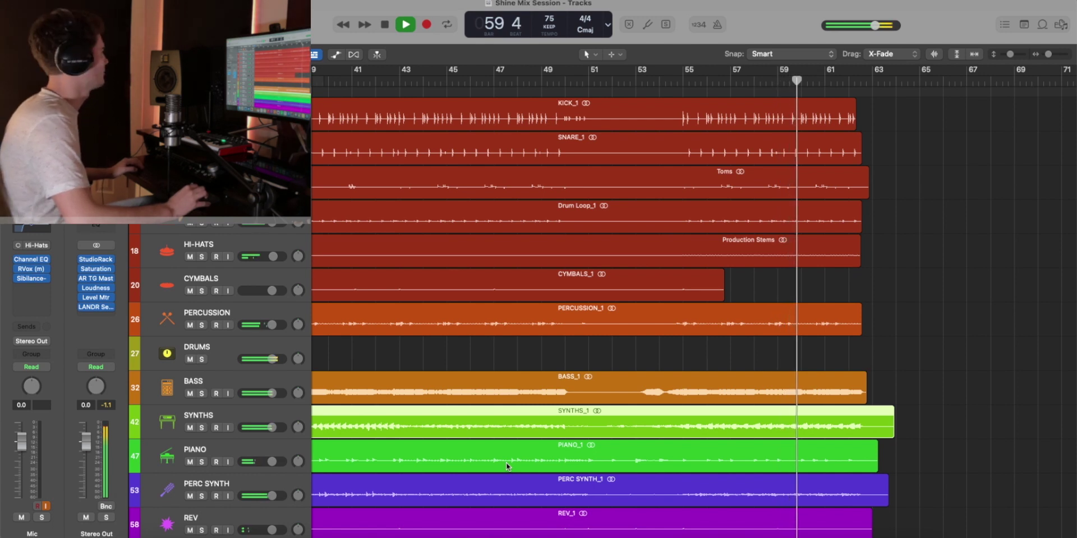
scroll(507, 465, "right", 3)
scroll(507, 465, "up", 2)
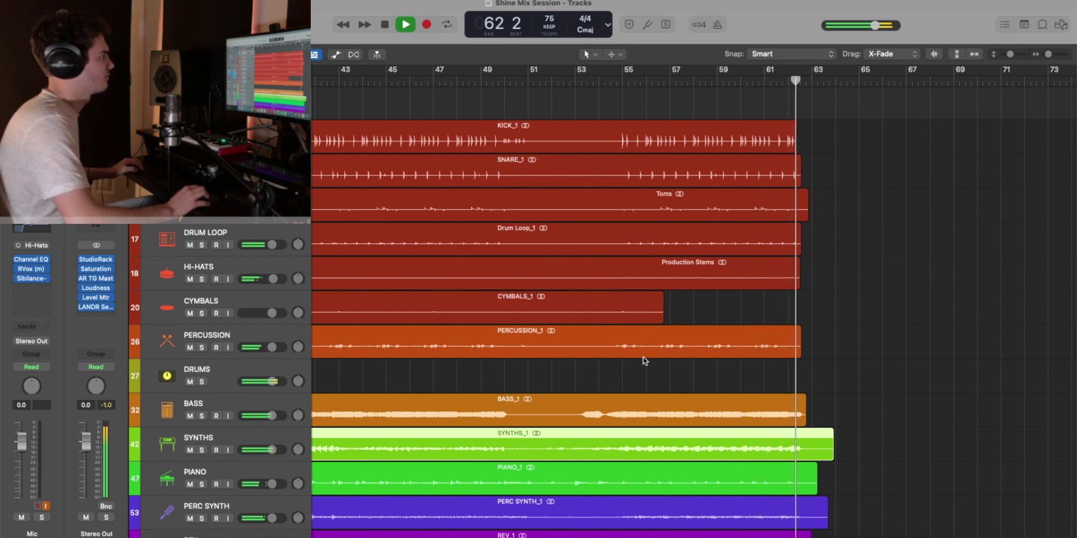
key("space")
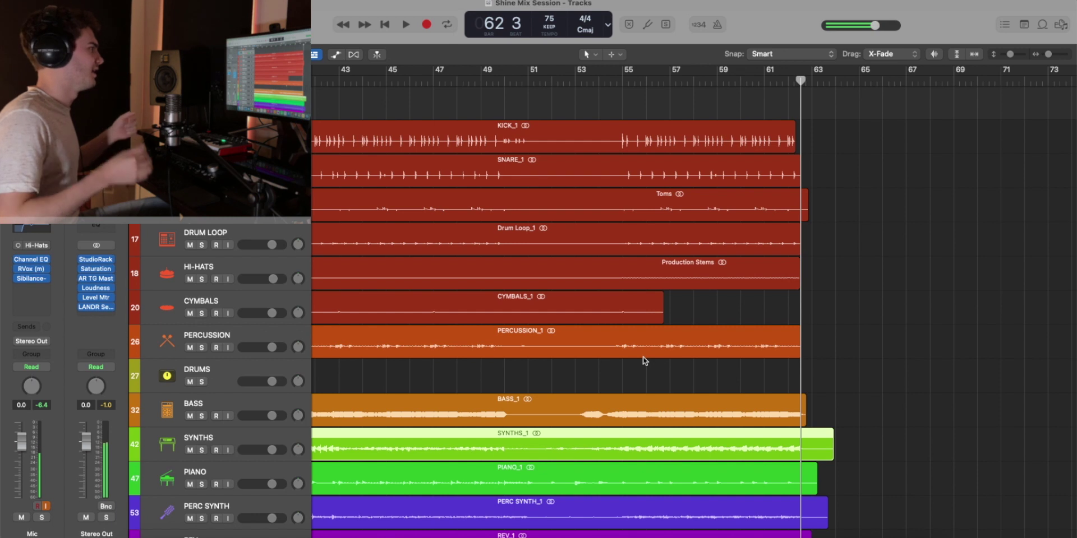
Move the playhead back to bar 61 and play the ending of the full mix
scroll(643, 360, "down", 1)
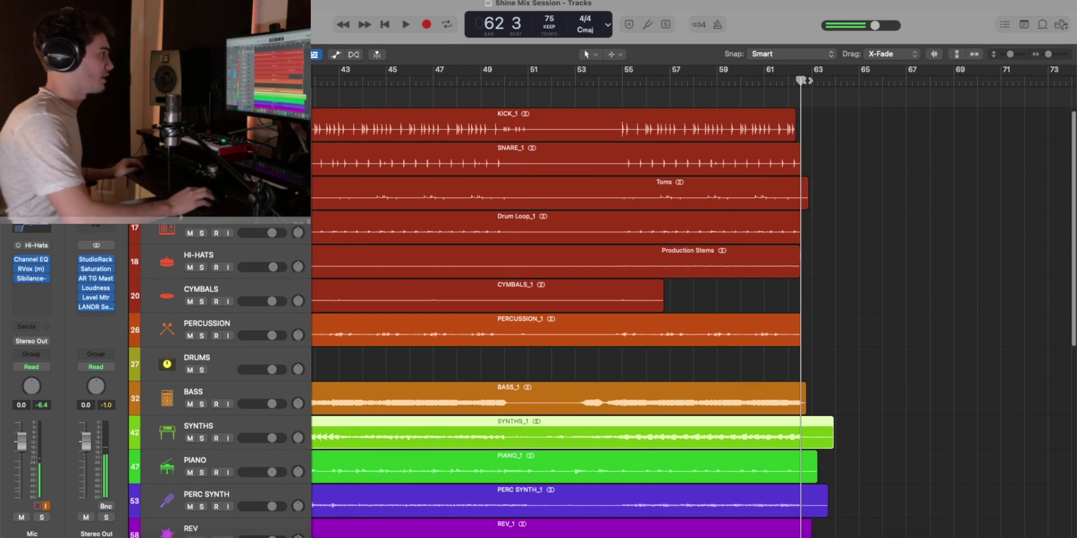
left_click(765, 81)
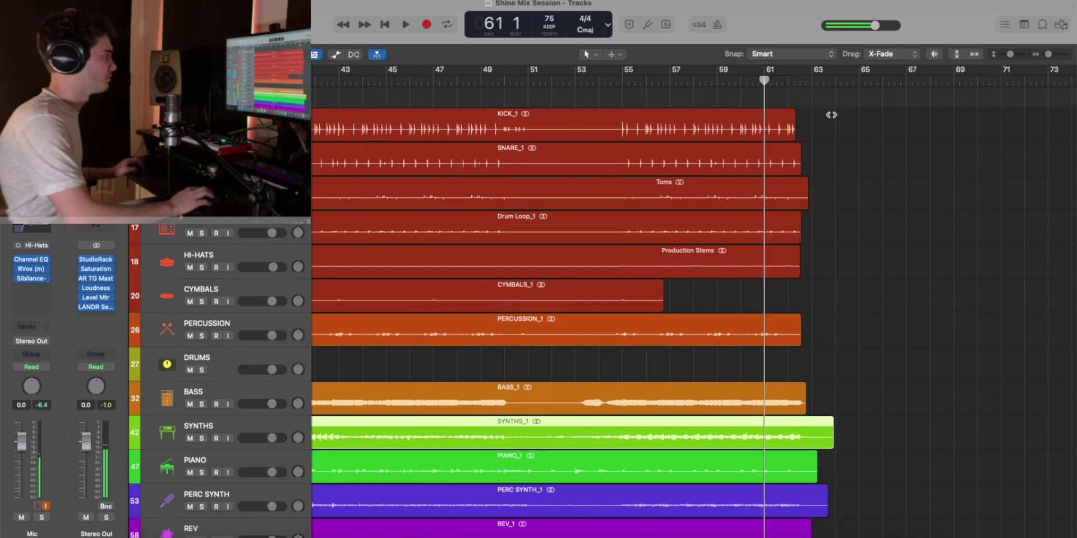
key("space")
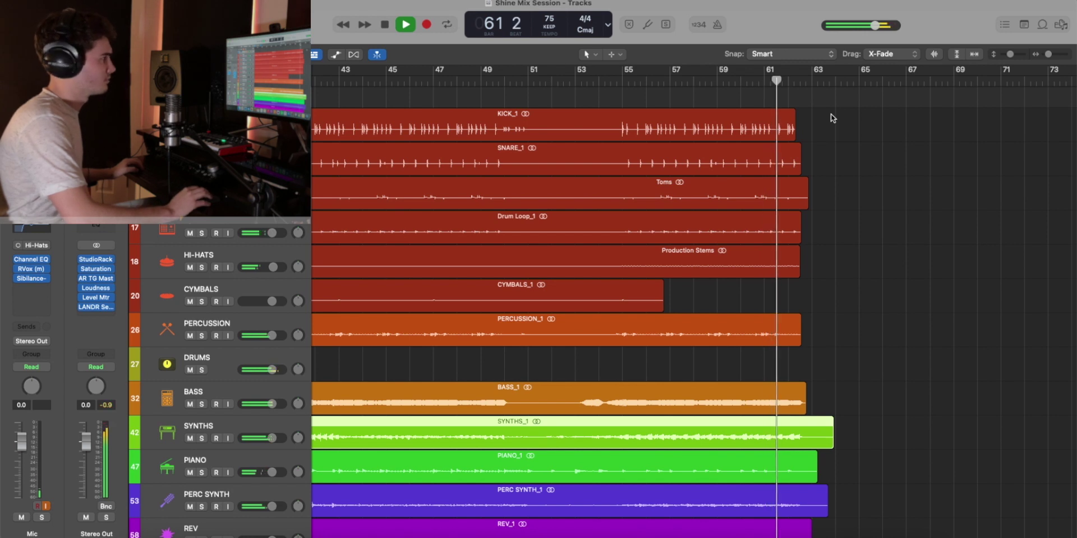